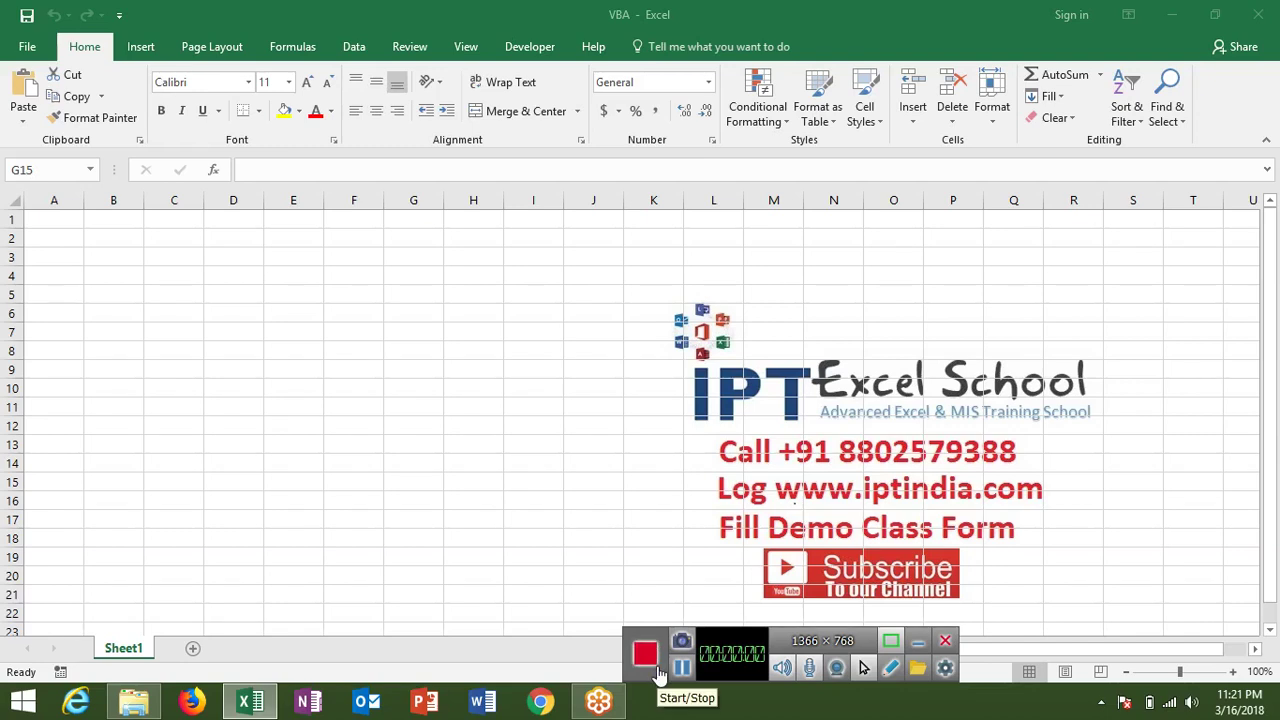
# Enter 1 in cell A1
pyautogui.click(645, 654)
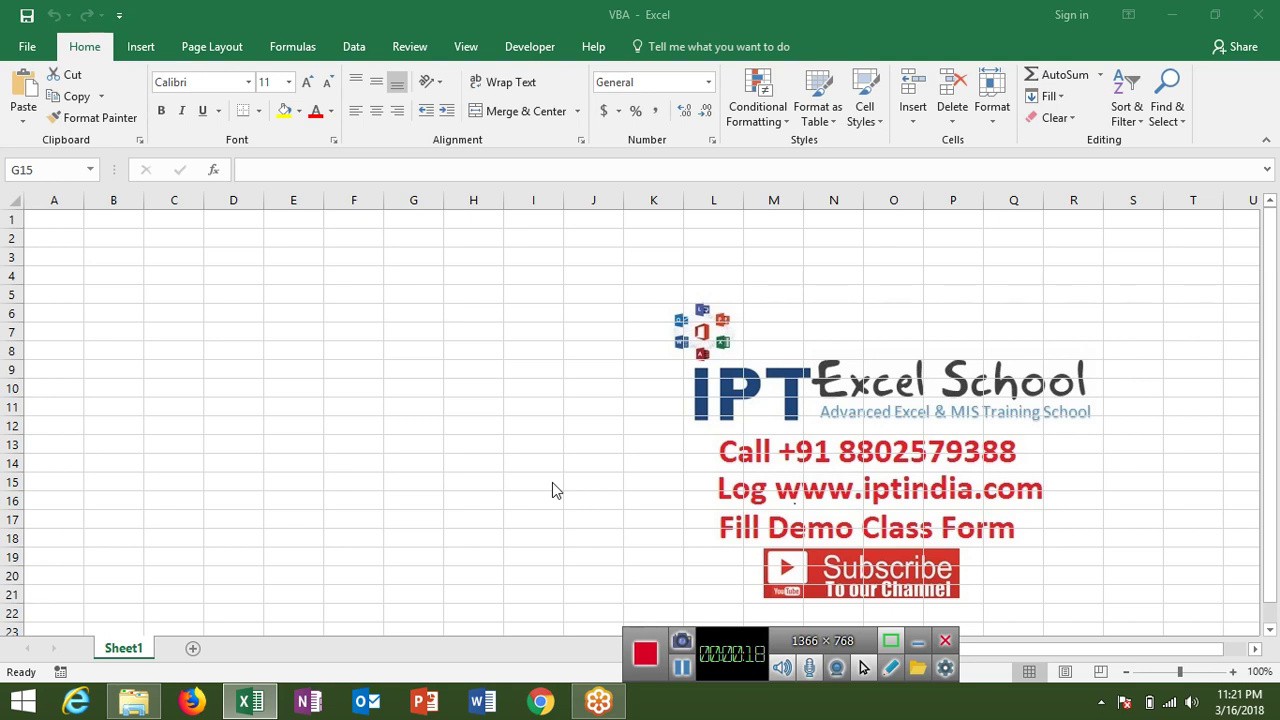
pyautogui.click(40, 106)
pyautogui.click(70, 200)
pyautogui.click(70, 216)
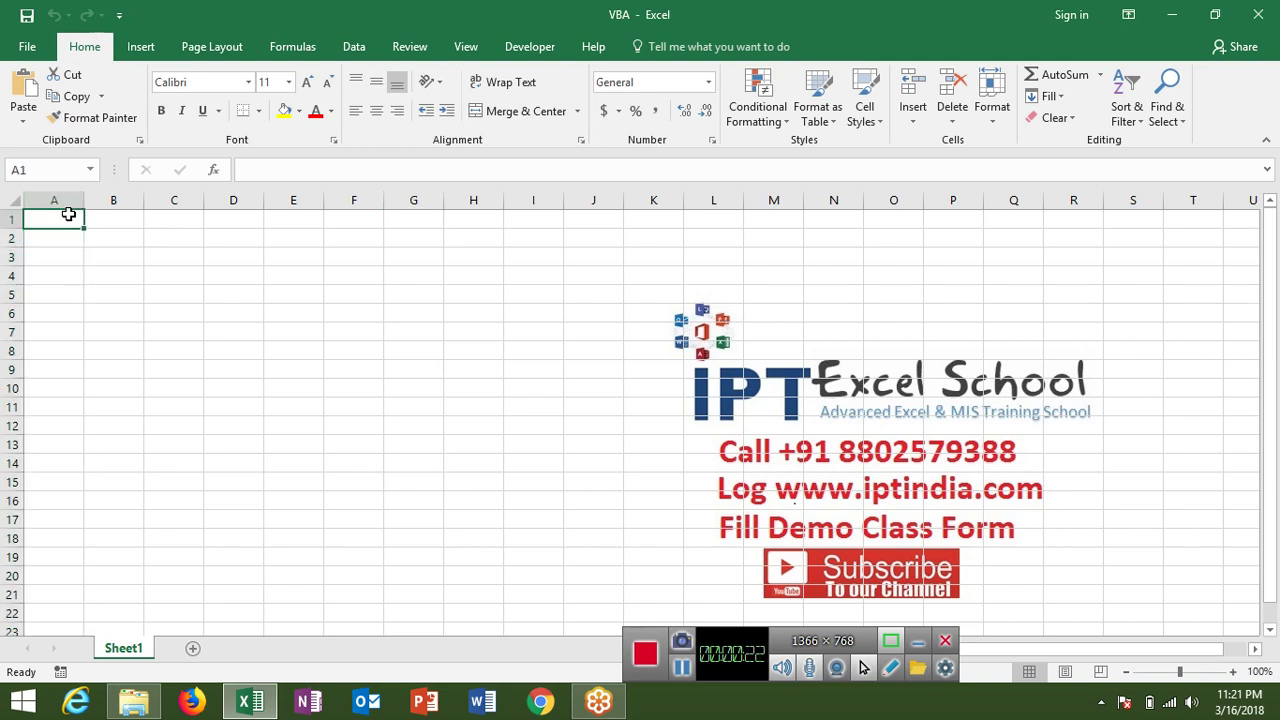
pyautogui.write('1')
# Enter the heading 'Add Serial Numbers' in cell B1, fixing typos
pyautogui.click(70, 216)
pyautogui.click(107, 223)
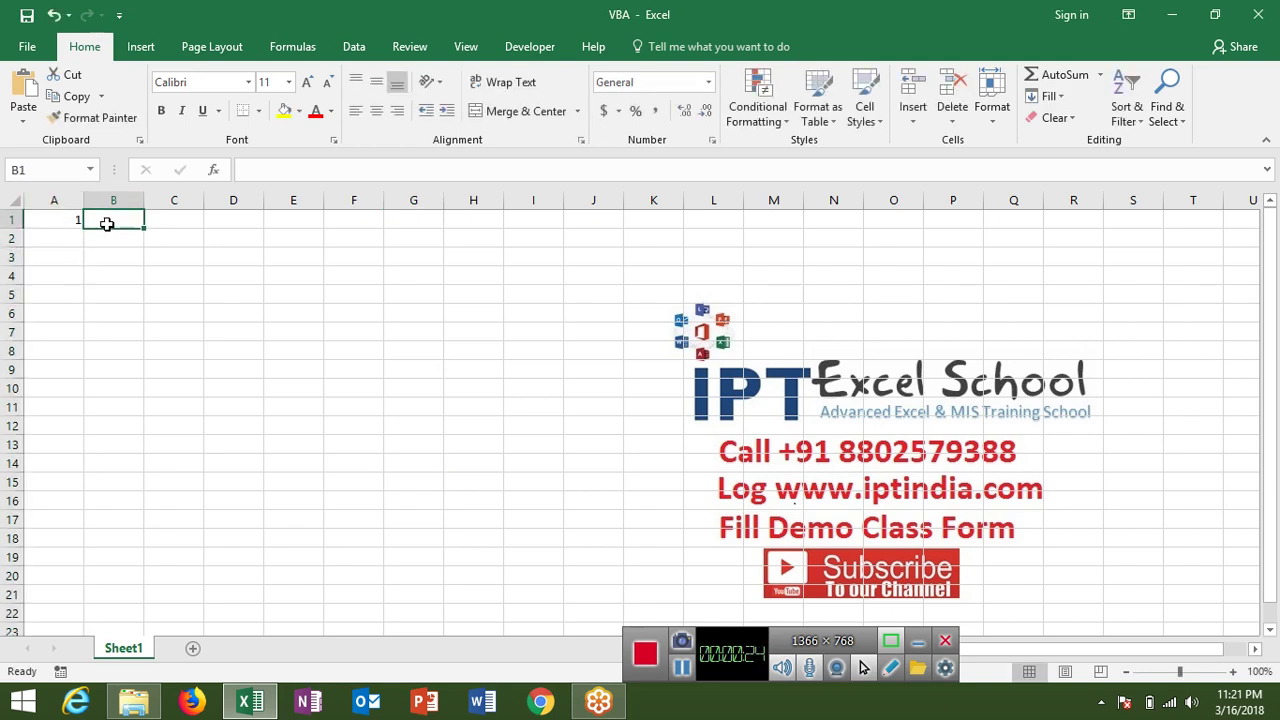
pyautogui.write('Add')
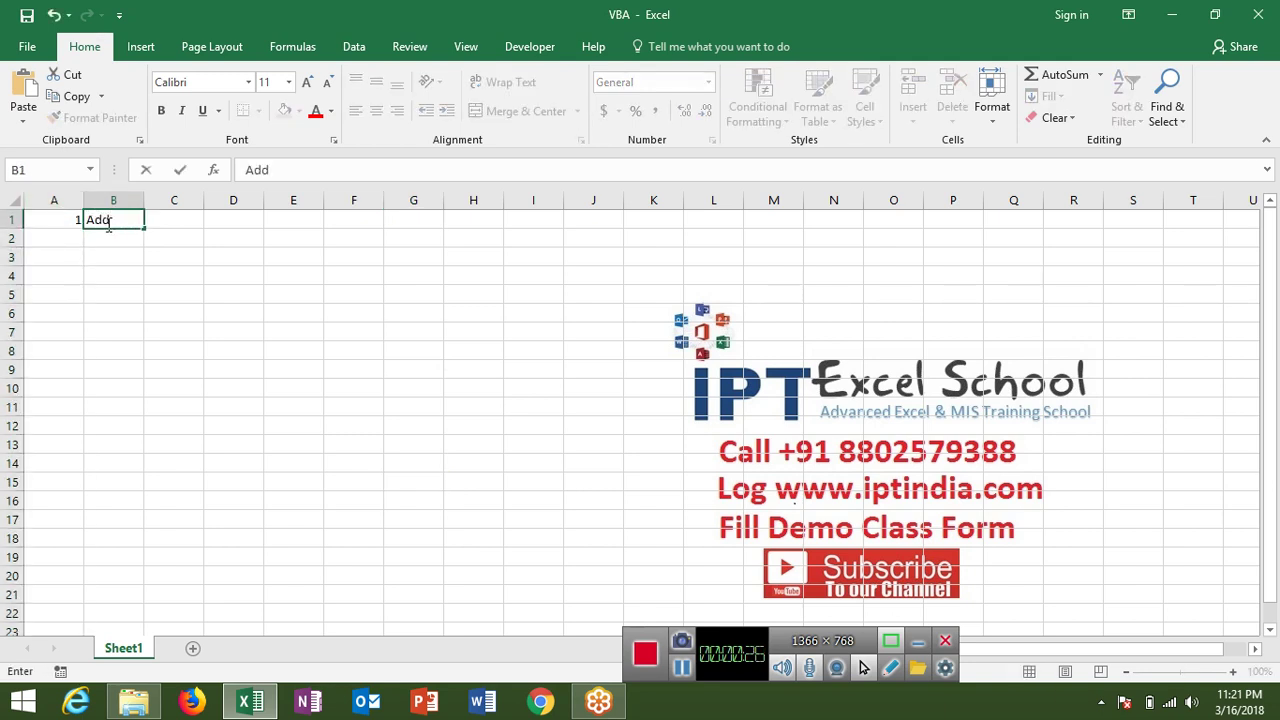
pyautogui.write(' S')
pyautogui.write('erial')
pyautogui.write(' Nu')
pyautogui.press('BackSpace')
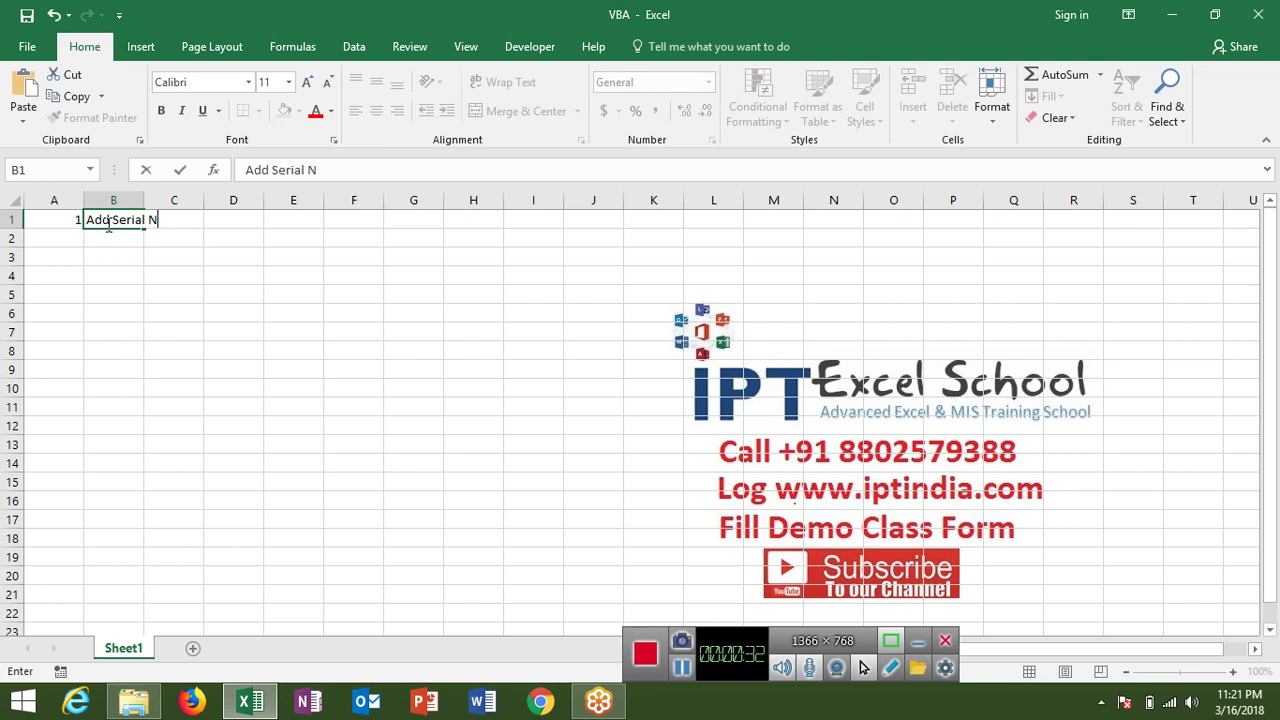
pyautogui.write('u')
pyautogui.write('mber s')
pyautogui.press('BackSpace')
pyautogui.press('BackSpace')
pyautogui.write('s')
pyautogui.press('Return')
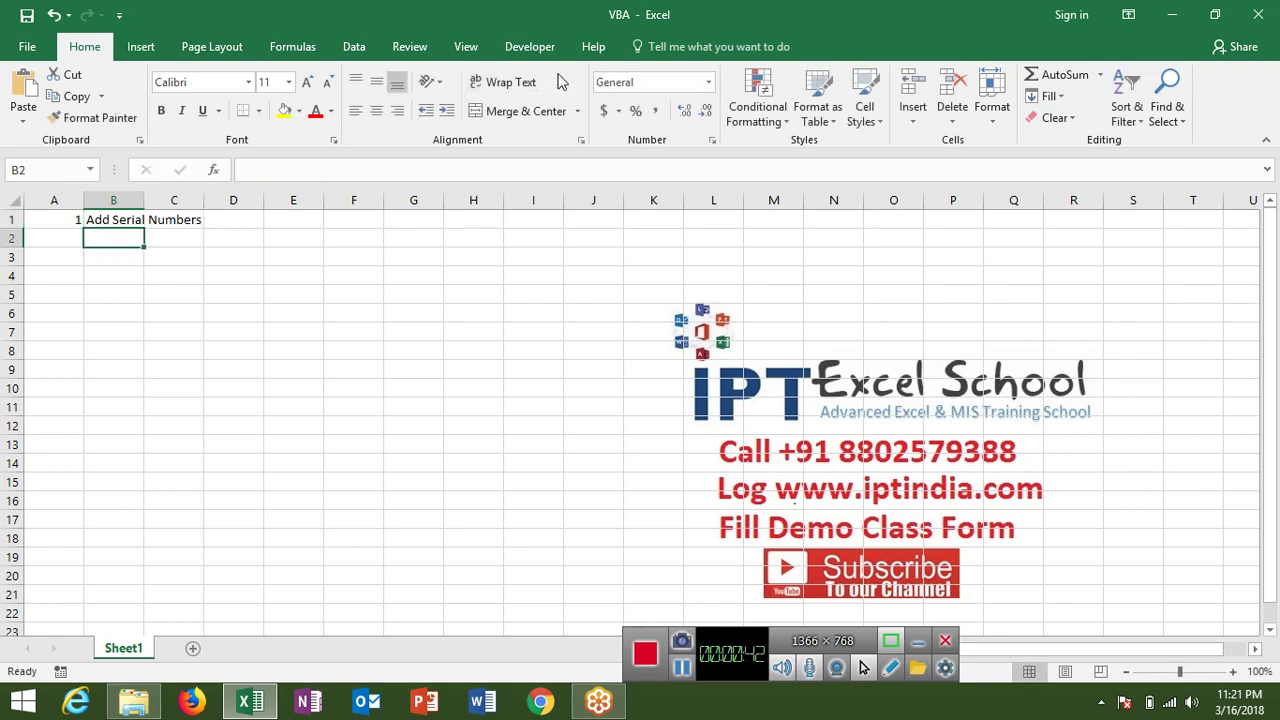
# Open the Visual Basic editor from the Developer tab and browse the workbook's modules
pyautogui.click(530, 47)
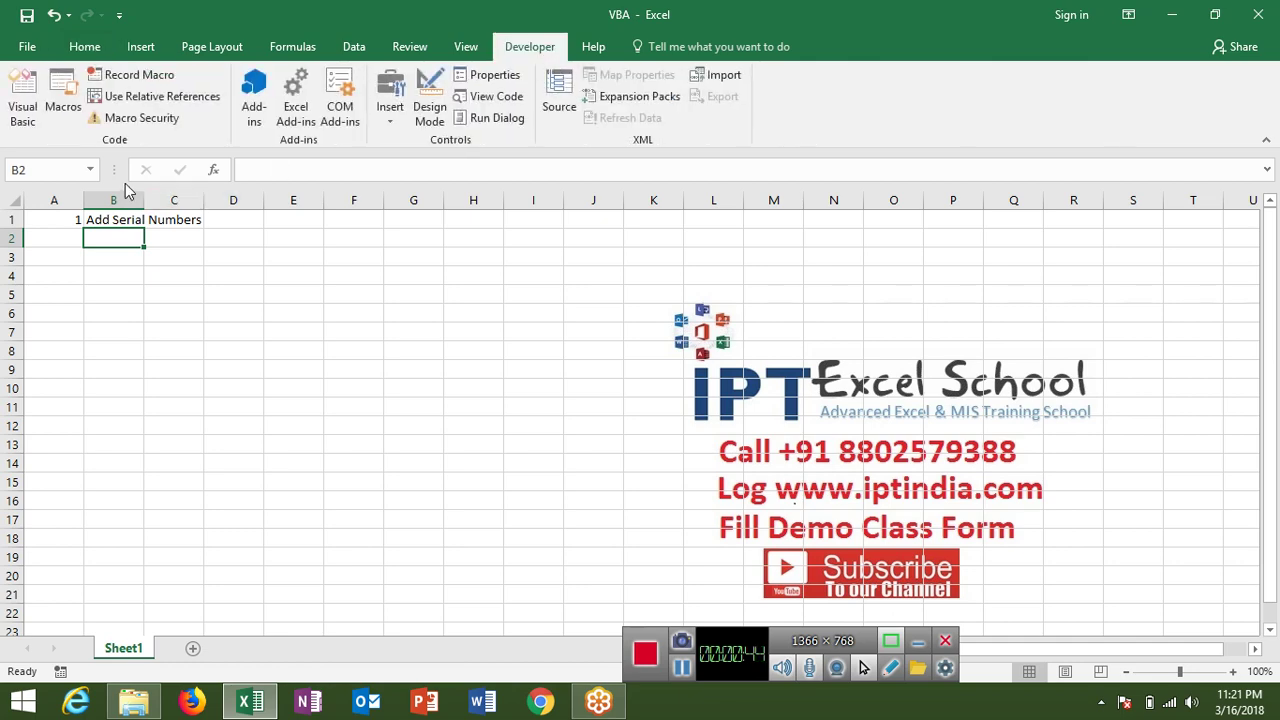
pyautogui.click(22, 95)
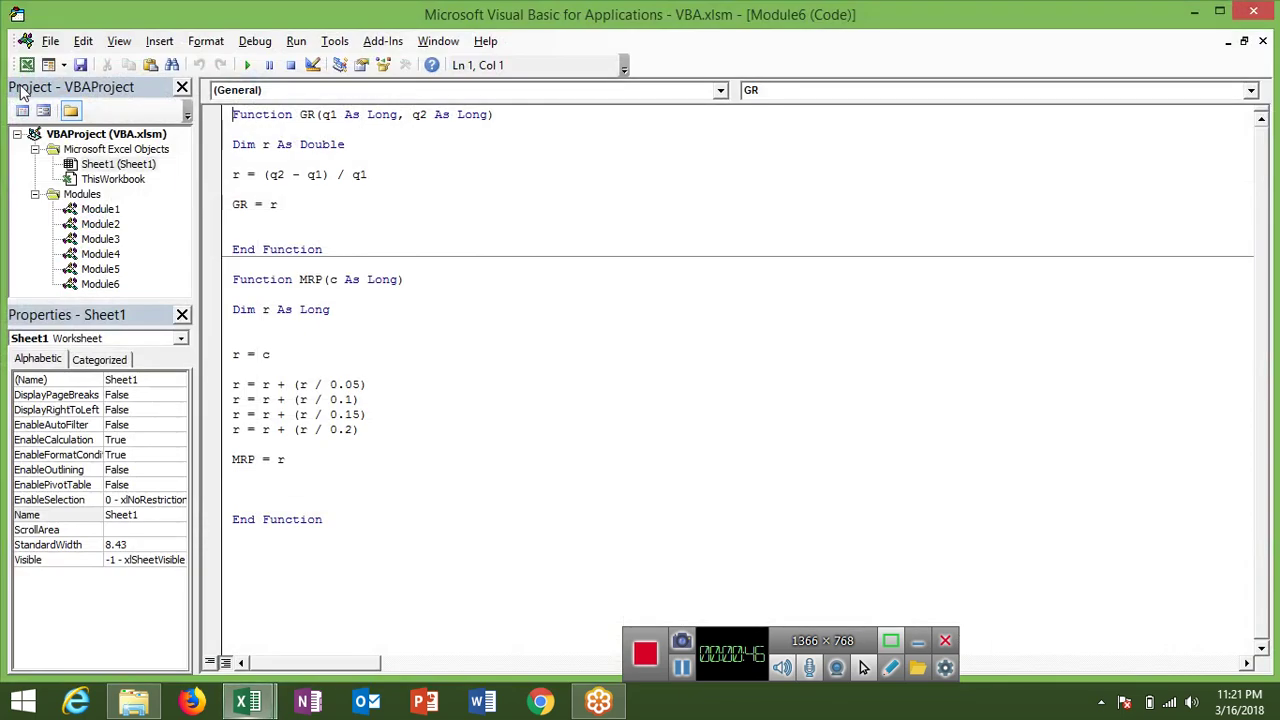
pyautogui.click(100, 209)
pyautogui.press('Down')
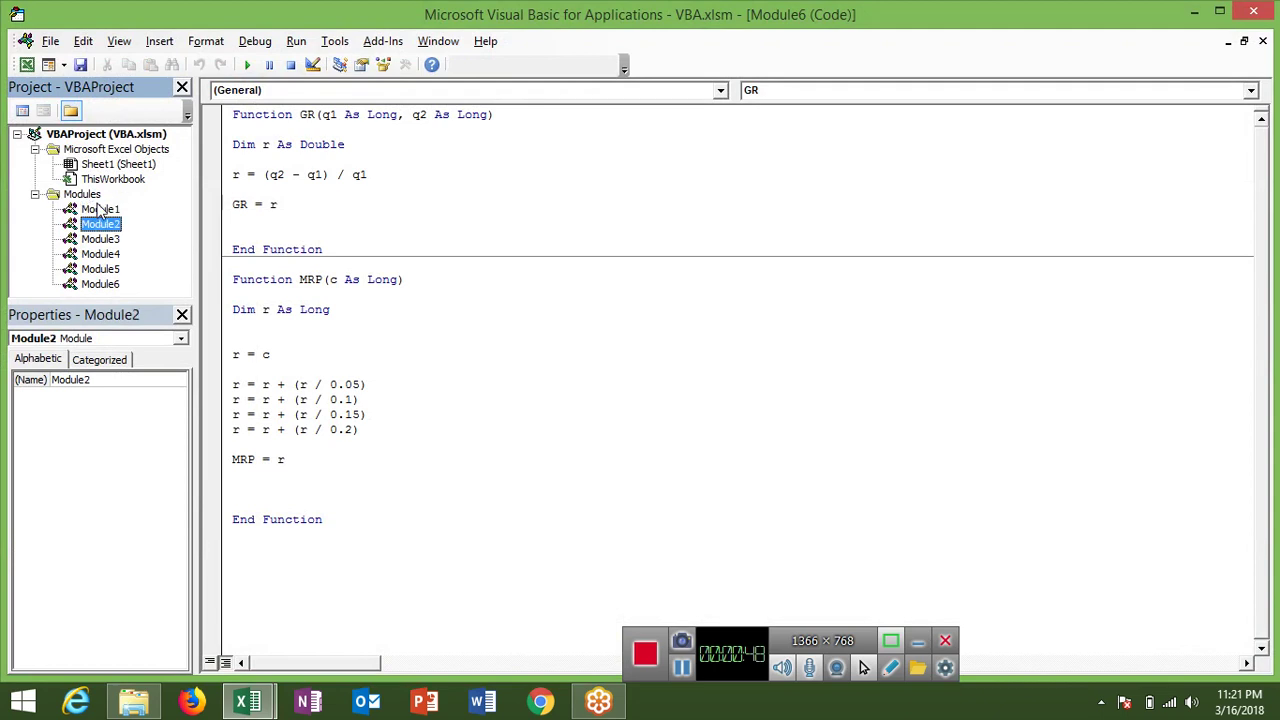
pyautogui.press('Down')
pyautogui.press('Down')
pyautogui.press('Up')
pyautogui.press('Up')
pyautogui.press('Up')
pyautogui.press('Down')
pyautogui.press('Down')
pyautogui.press('Up')
pyautogui.press('Up')
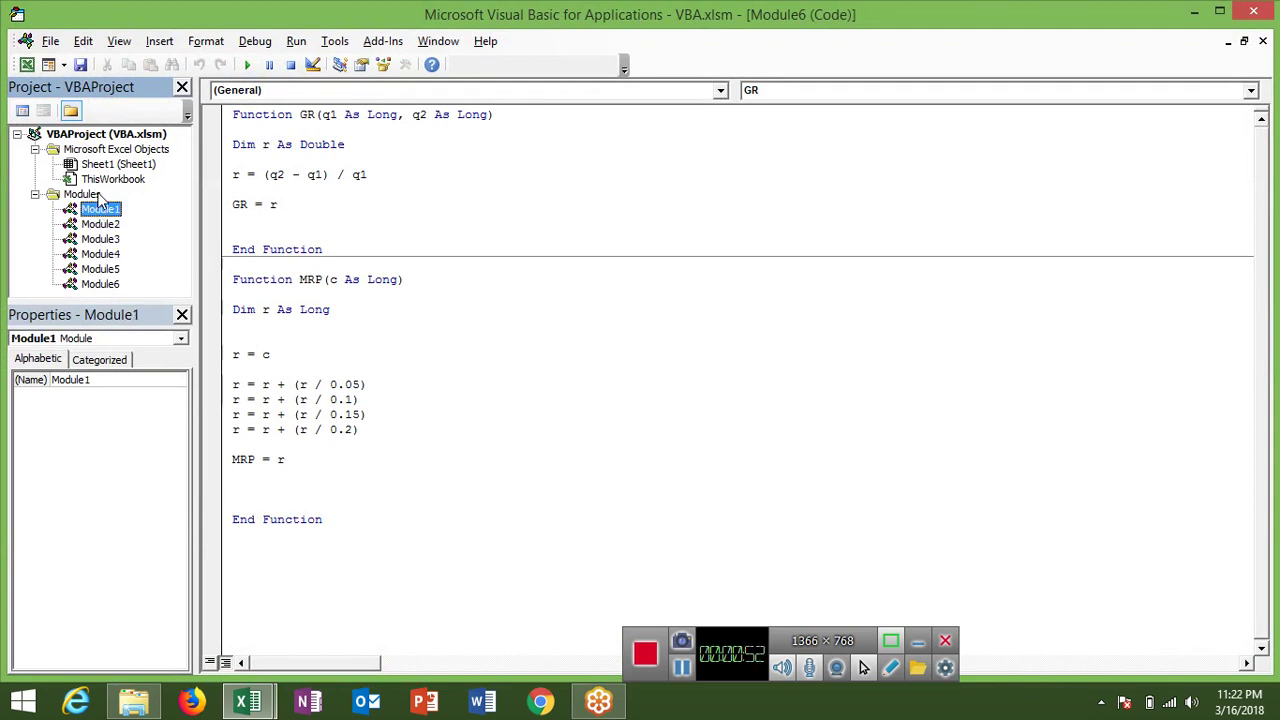
# Open Module1's code window and delete all of its existing code
pyautogui.click(103, 284)
pyautogui.click(110, 212)
pyautogui.doubleClick(110, 212)
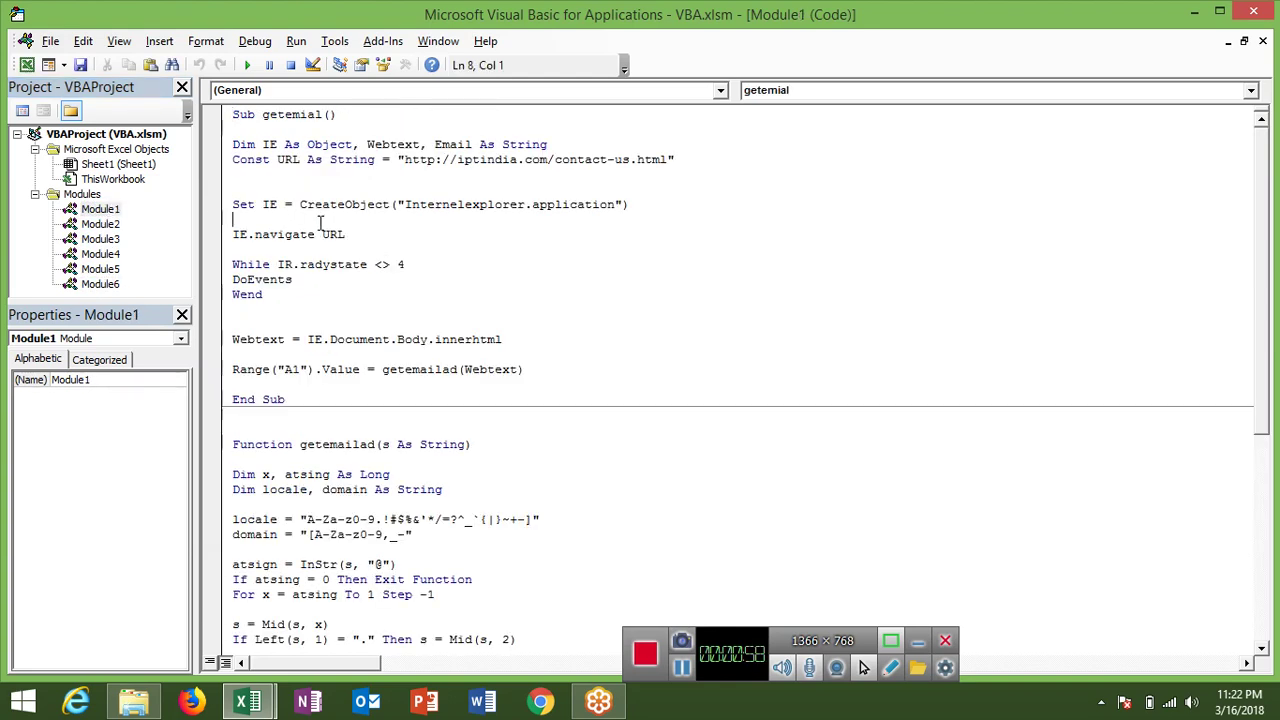
pyautogui.hotkey('ctrl', 'a')
pyautogui.press('Delete')
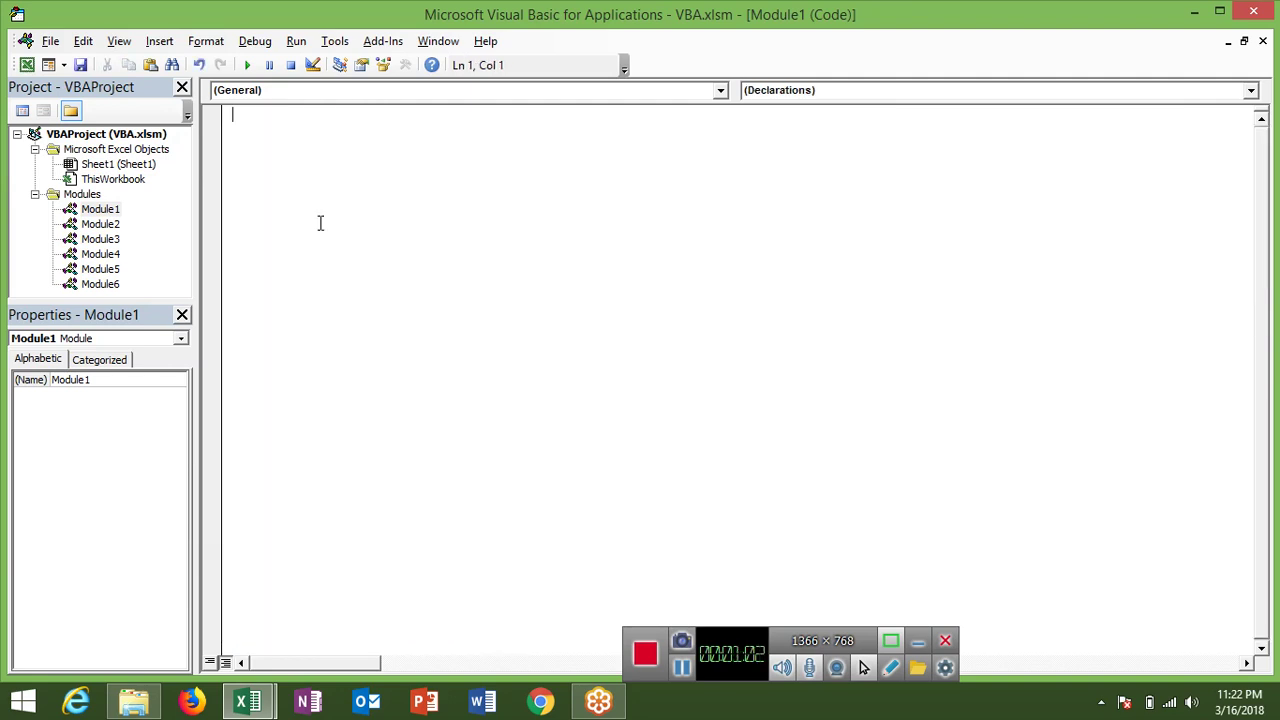
# Create the Sub addserialnum() procedure with blank lines inside it
pyautogui.write('sub ')
pyautogui.write('adds')
pyautogui.write('er')
pyautogui.write('ial')
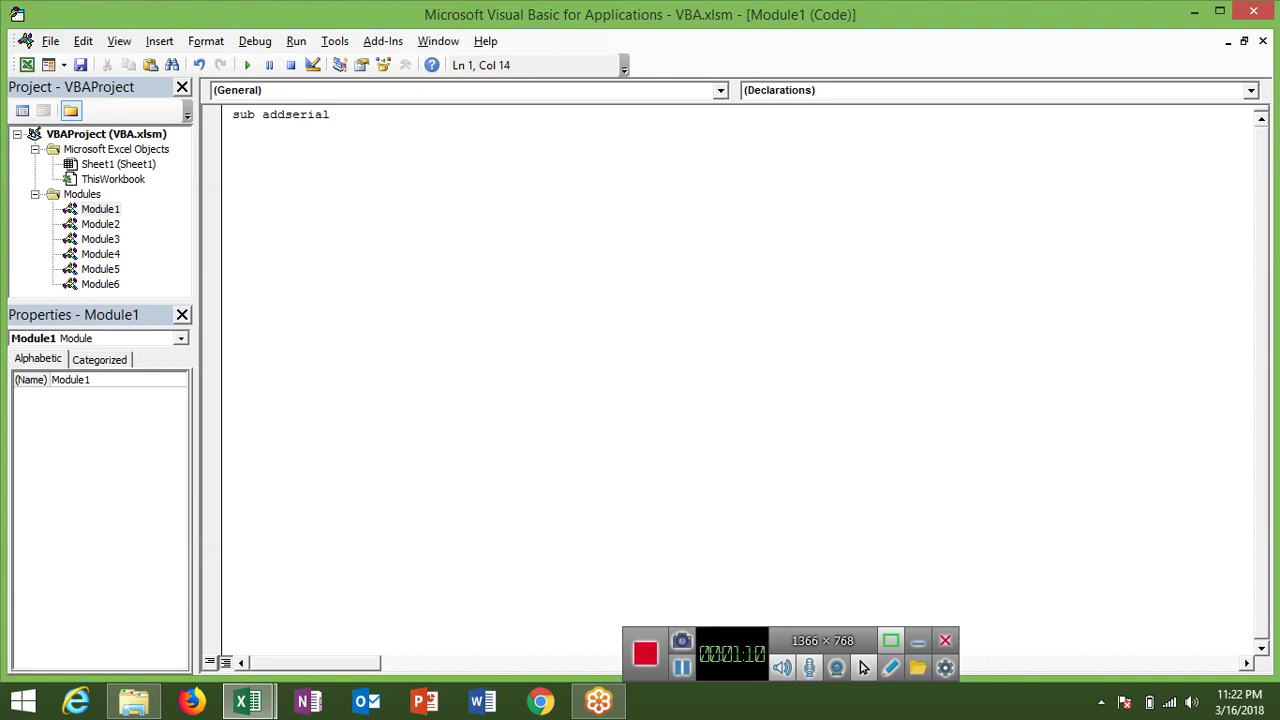
pyautogui.write('num')
pyautogui.write('()')
pyautogui.press('Return')
pyautogui.press('Return')
pyautogui.press('Return')
pyautogui.press('Return')
pyautogui.press('Return')
pyautogui.press('Up')
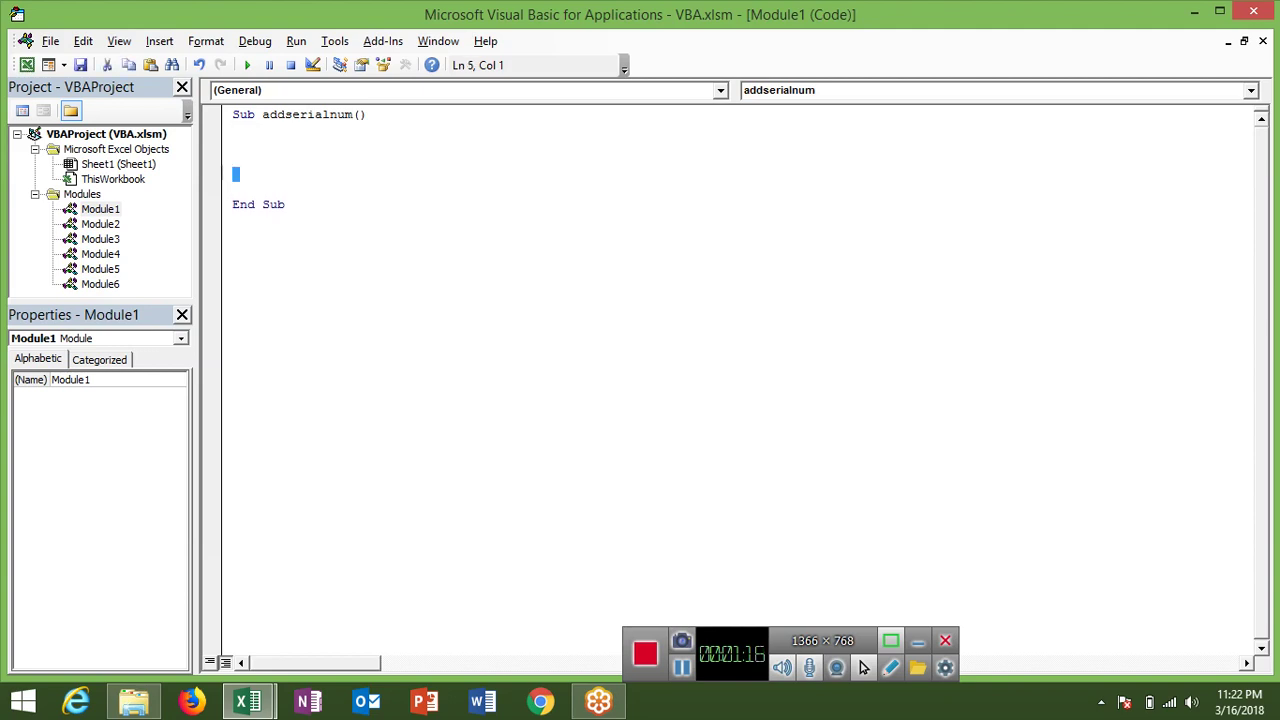
pyautogui.press('Delete')
pyautogui.press('Return')
pyautogui.press('Return')
pyautogui.press('Up')
pyautogui.press('Up')
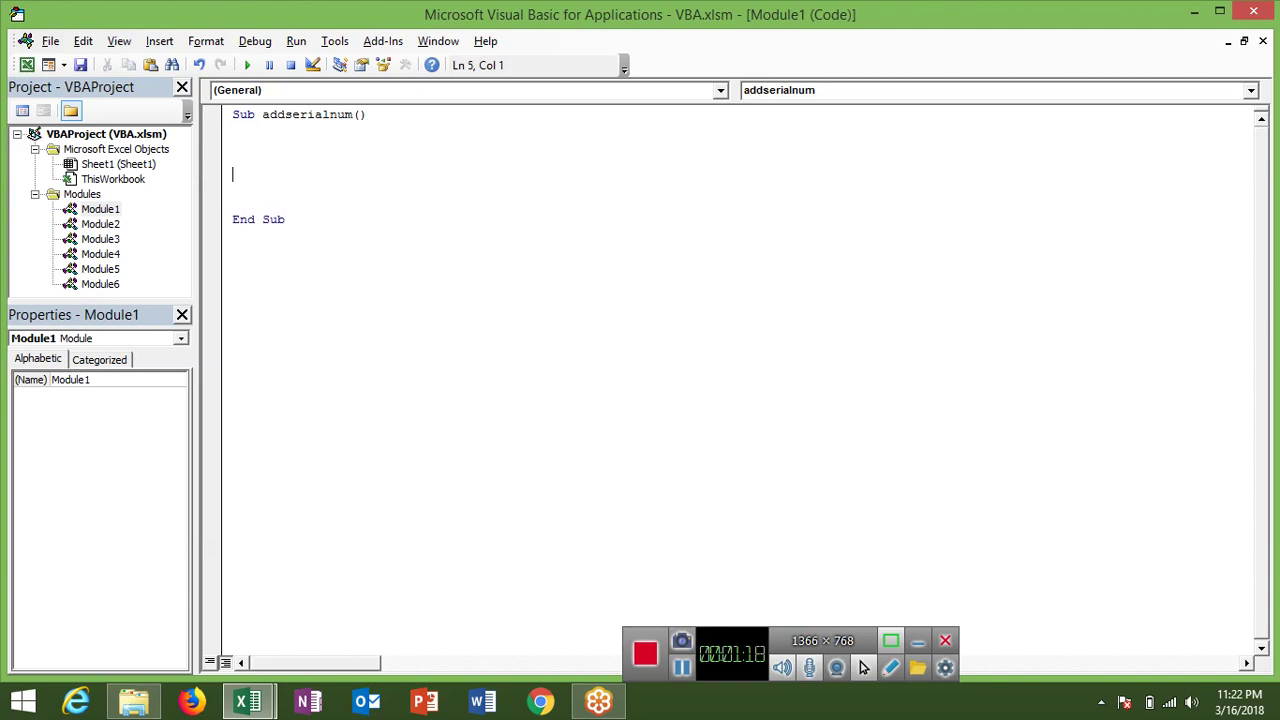
pyautogui.press('Up')
pyautogui.press('Up')
# Declare Dim i As Integer and begin an On Error line below it
pyautogui.write('dim')
pyautogui.write(' i as')
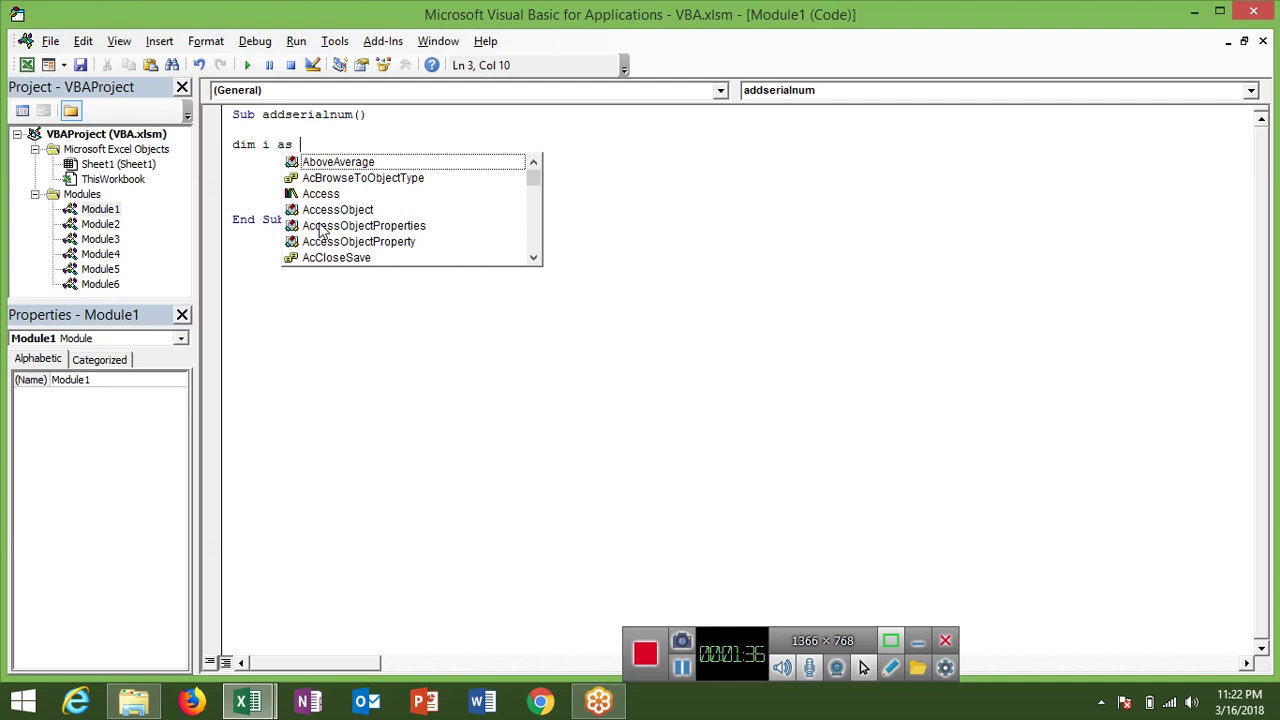
pyautogui.write('in')
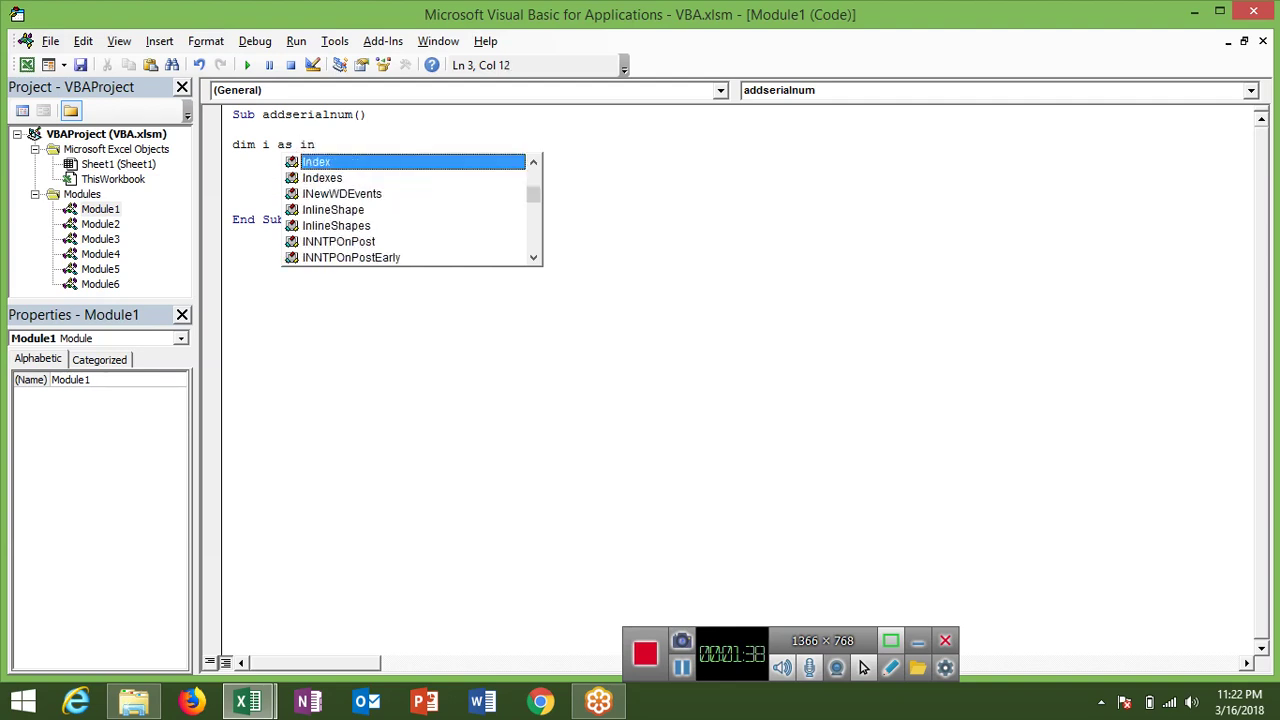
pyautogui.write('t')
pyautogui.press('Tab')
pyautogui.press('Return')
pyautogui.press('Return')
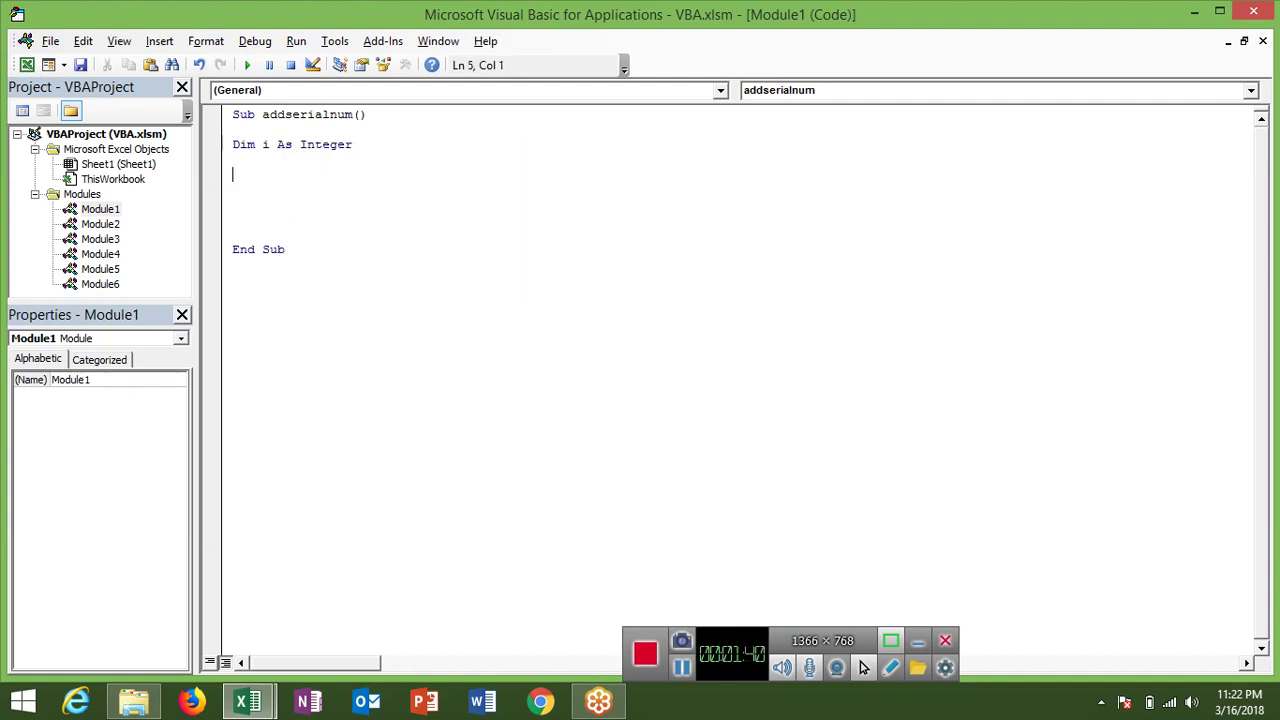
pyautogui.write('on ')
pyautogui.write('err')
# Complete the error-handling line as On Error GoTo Last
pyautogui.press('BackSpace')
pyautogui.press('BackSpace')
pyautogui.write('r')
pyautogui.write('ror')
pyautogui.write(' go')
pyautogui.write('t la')
pyautogui.write('st')
pyautogui.press('Return')
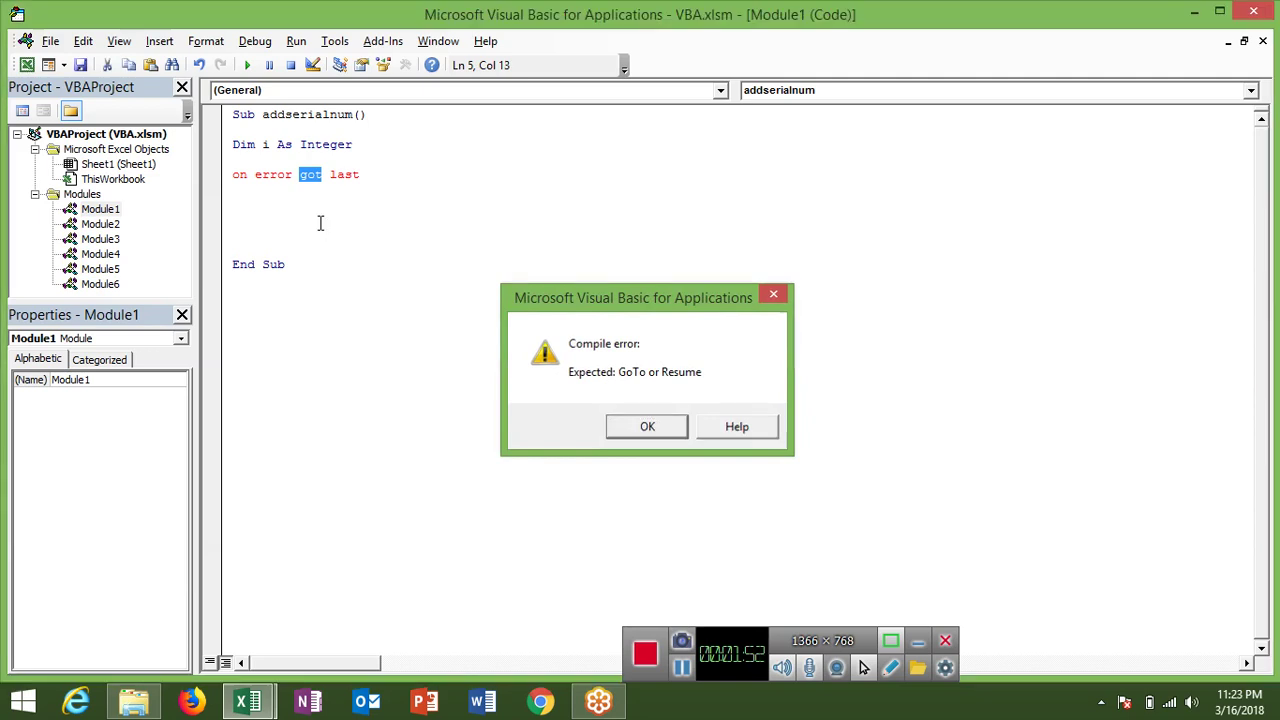
pyautogui.press('Return')
pyautogui.press('Right')
pyautogui.write('o')
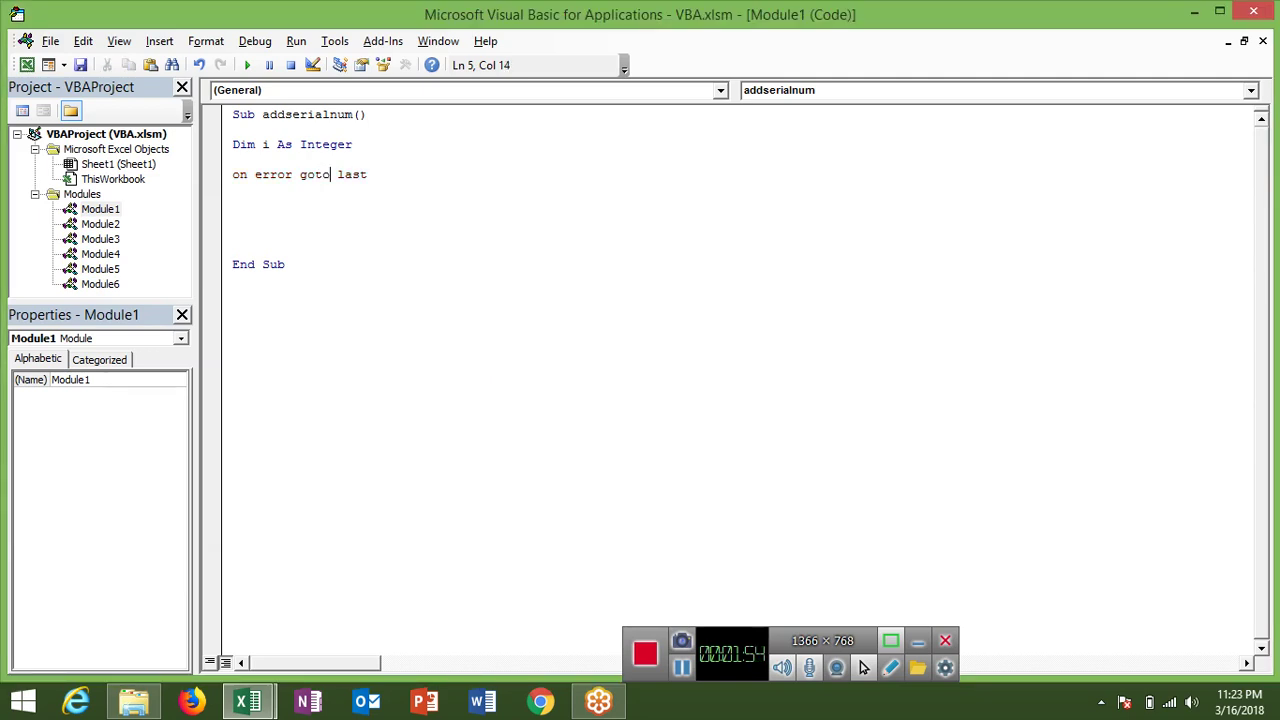
pyautogui.press('Down')
# Add the line i = InputBox("Enter Value", "Enter Serial Number")
pyautogui.press('Return')
pyautogui.write('i=')
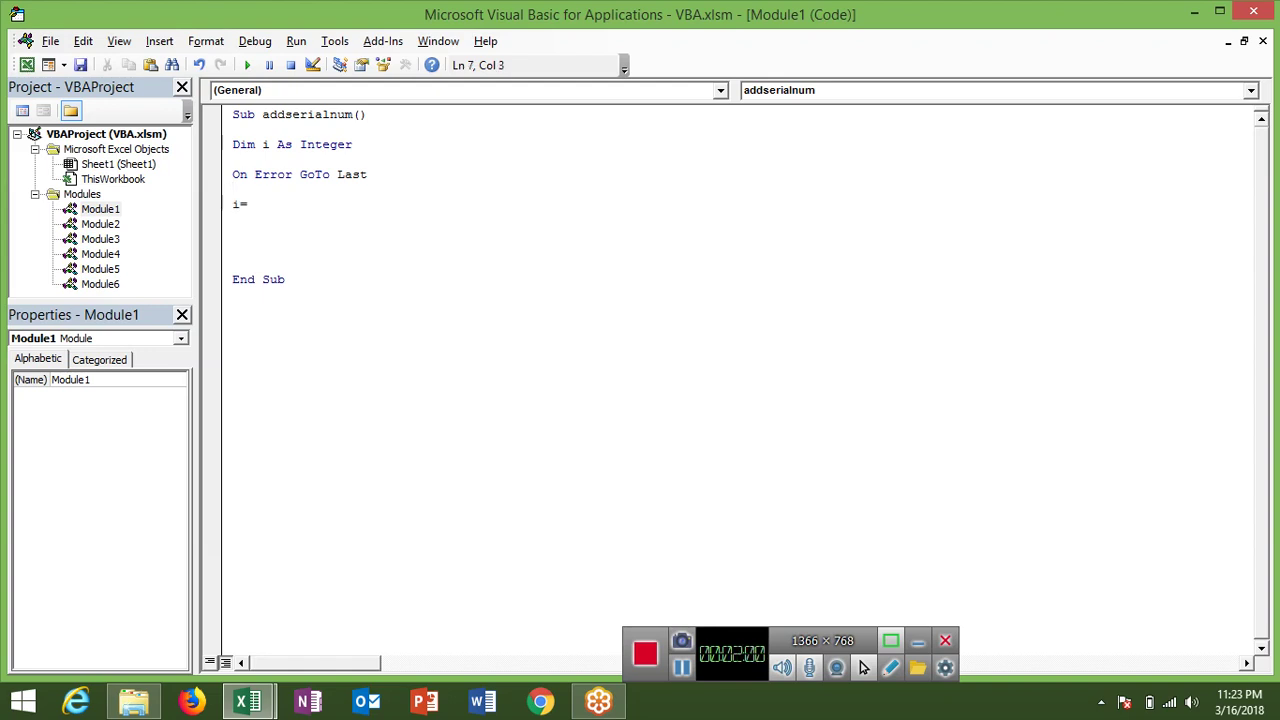
pyautogui.write('inputb')
pyautogui.write('ox')
pyautogui.write('("E')
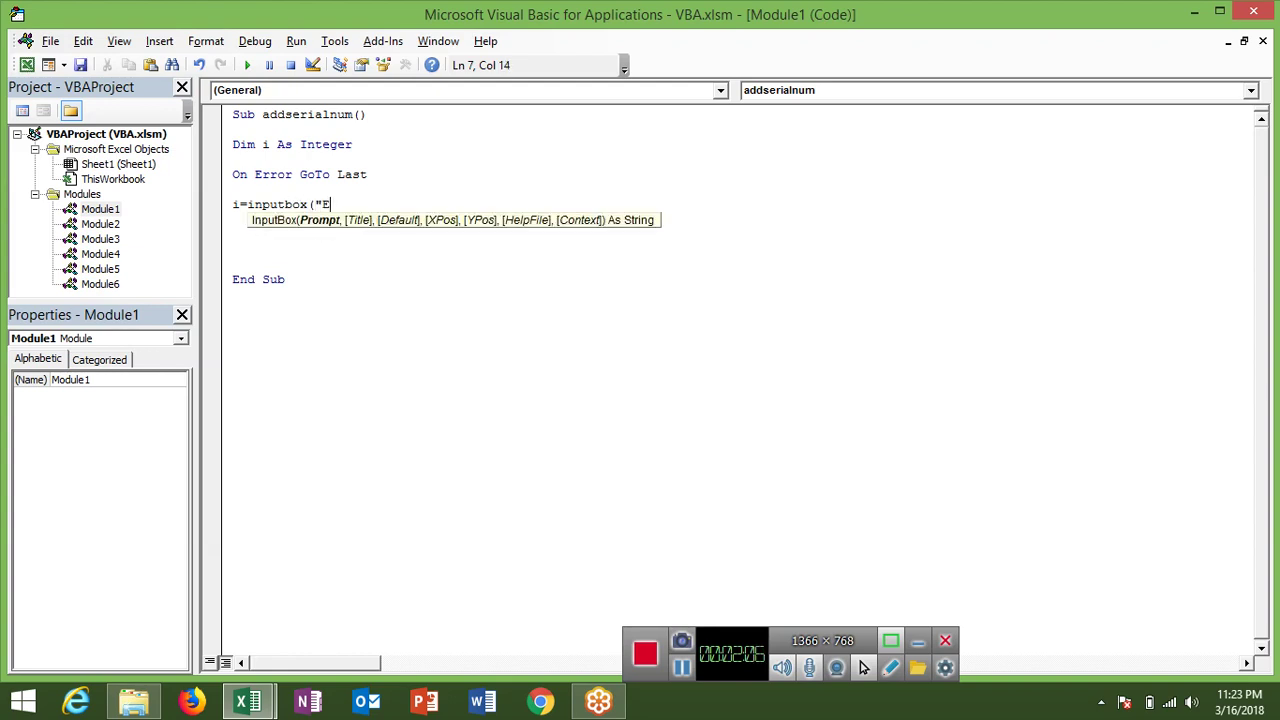
pyautogui.write('nter ')
pyautogui.write('Val')
pyautogui.write('ue')
pyautogui.write('",')
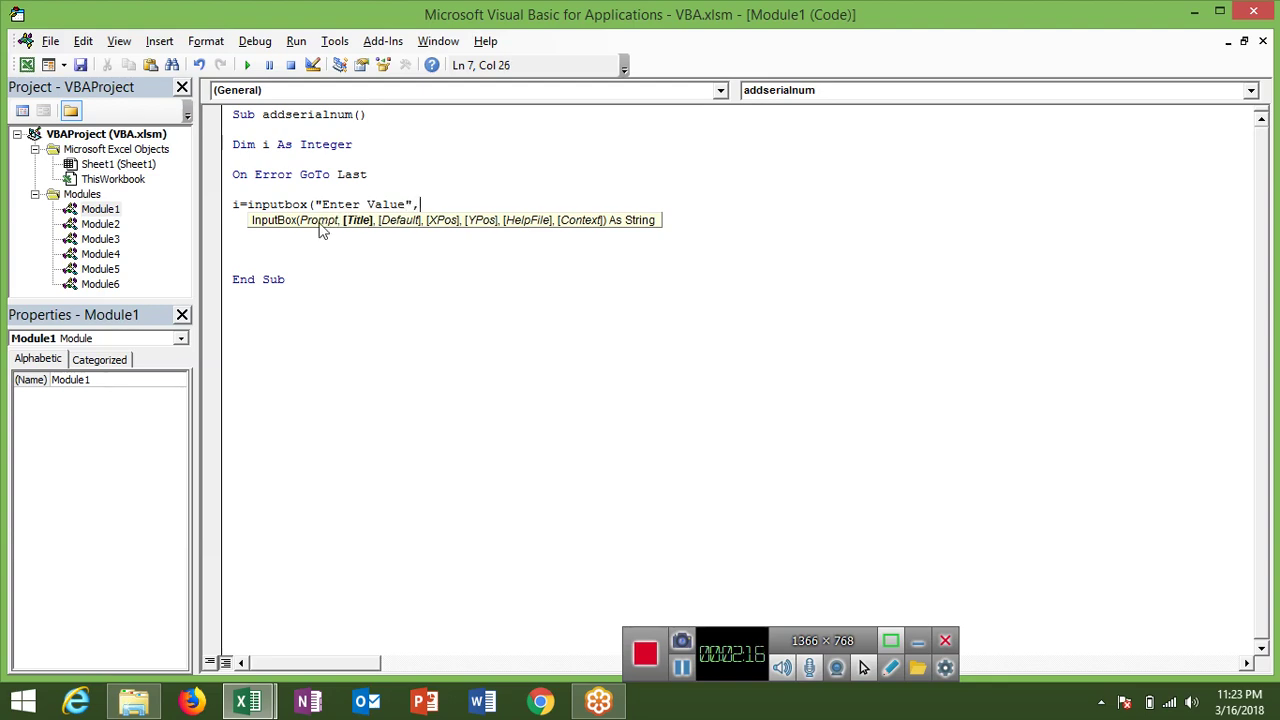
pyautogui.write('"E')
pyautogui.write('nte')
pyautogui.write('r S')
pyautogui.write('erial')
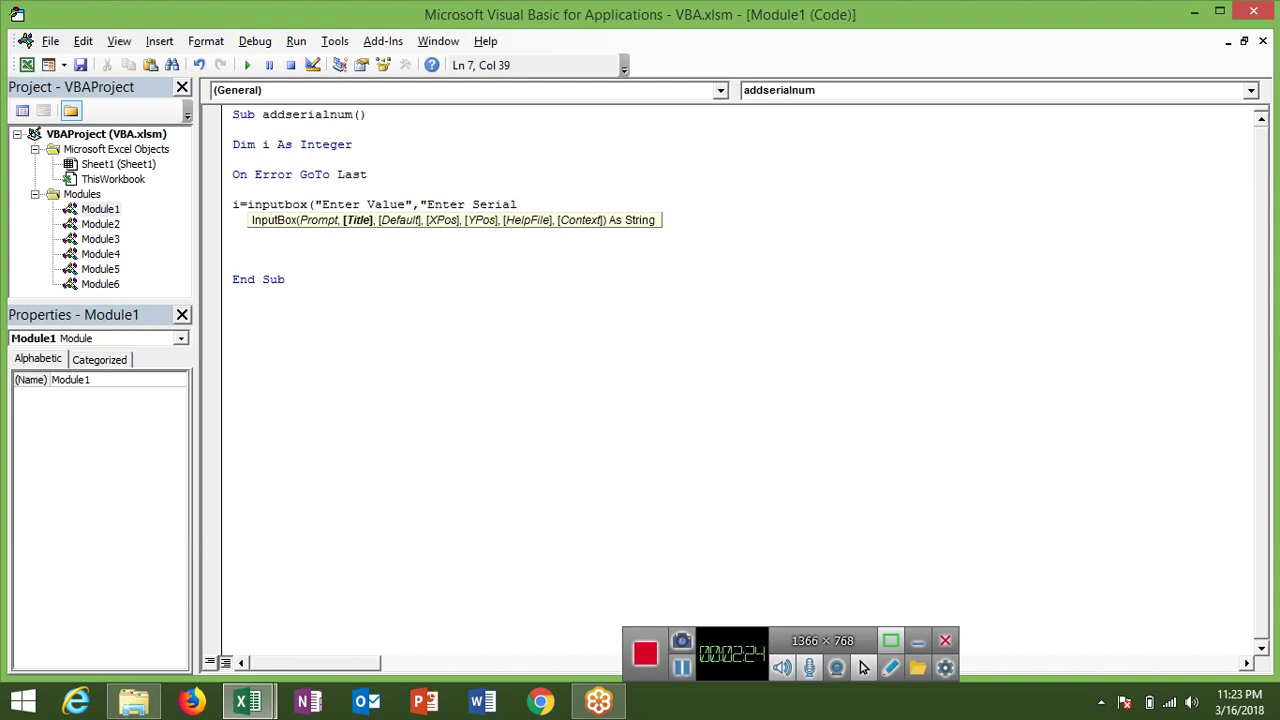
pyautogui.write(' Num')
pyautogui.write('ber"')
pyautogui.write(')')
pyautogui.press('Return')
pyautogui.press('Return')
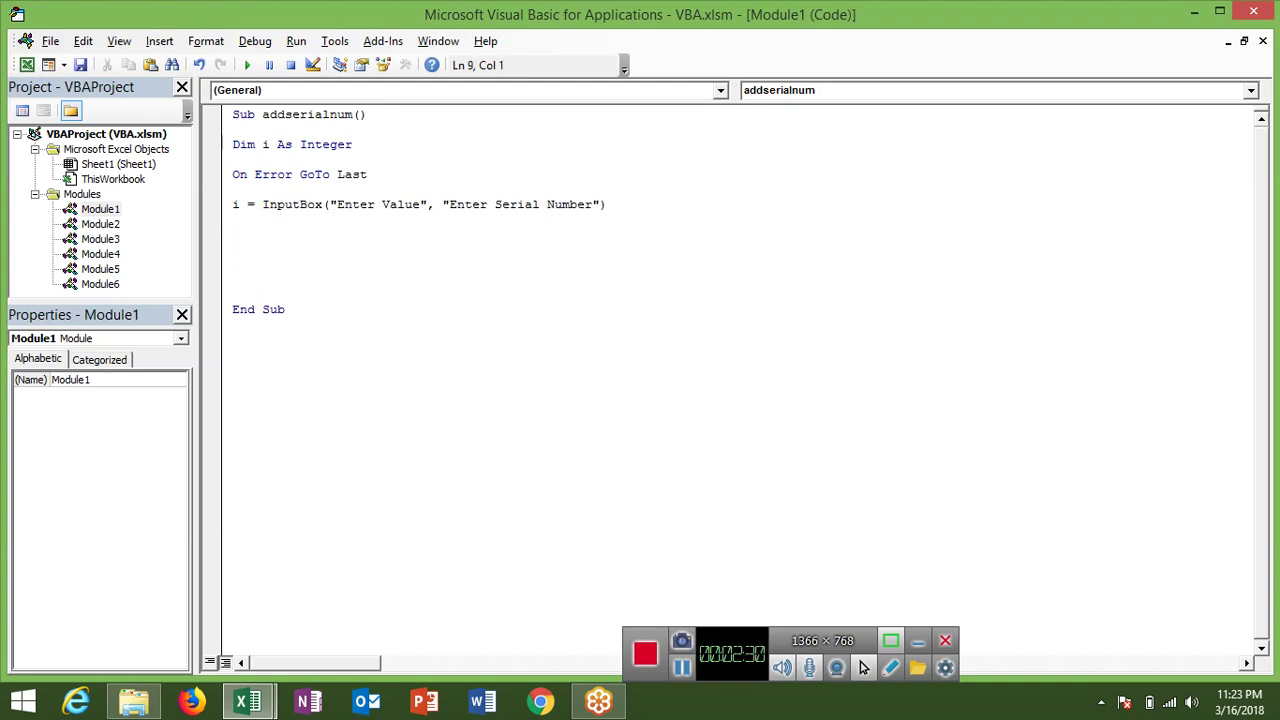
# Start a For i = 1 To i loop, discarding an ActiveCell draft
pyautogui.write('for i = ')
pyautogui.write('1 to ')
pyautogui.write('i')
pyautogui.press('Return')
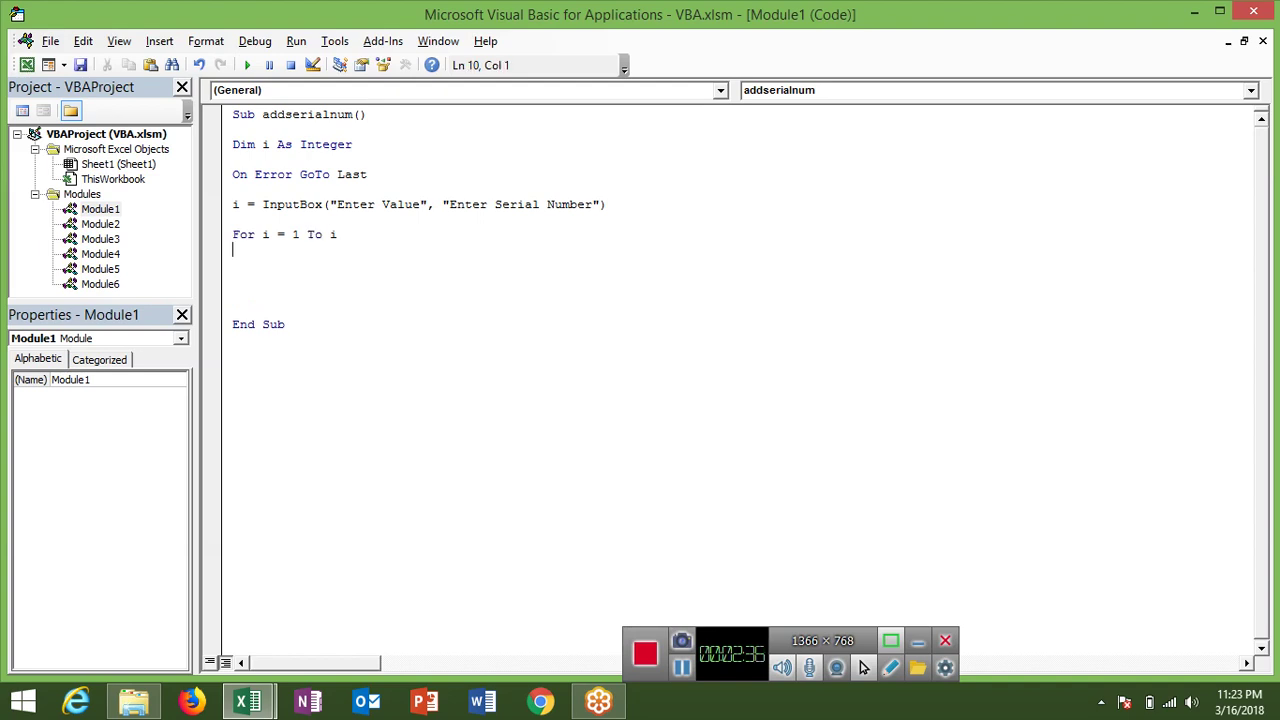
pyautogui.write('activece')
pyautogui.write('ll.')
pyautogui.press('BackSpace')
pyautogui.write('.v')
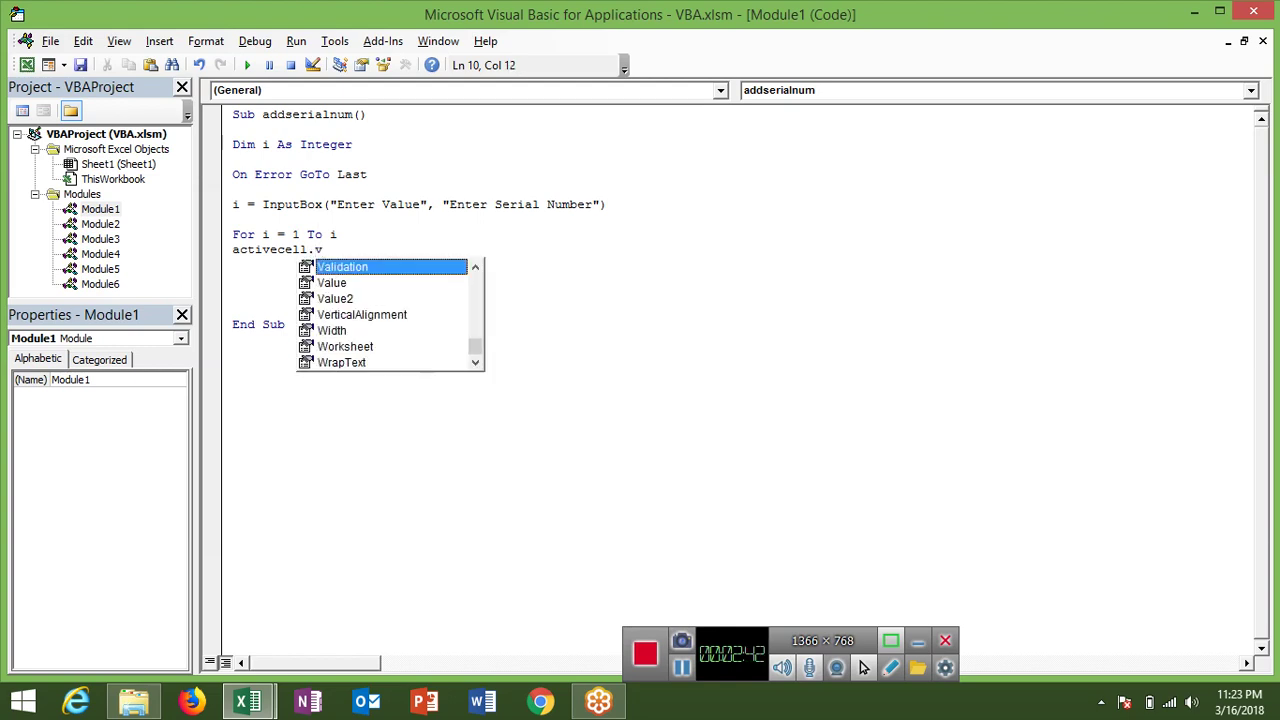
pyautogui.press('BackSpace')
pyautogui.press('BackSpace')
pyautogui.press('BackSpace')
pyautogui.press('BackSpace')
pyautogui.press('BackSpace')
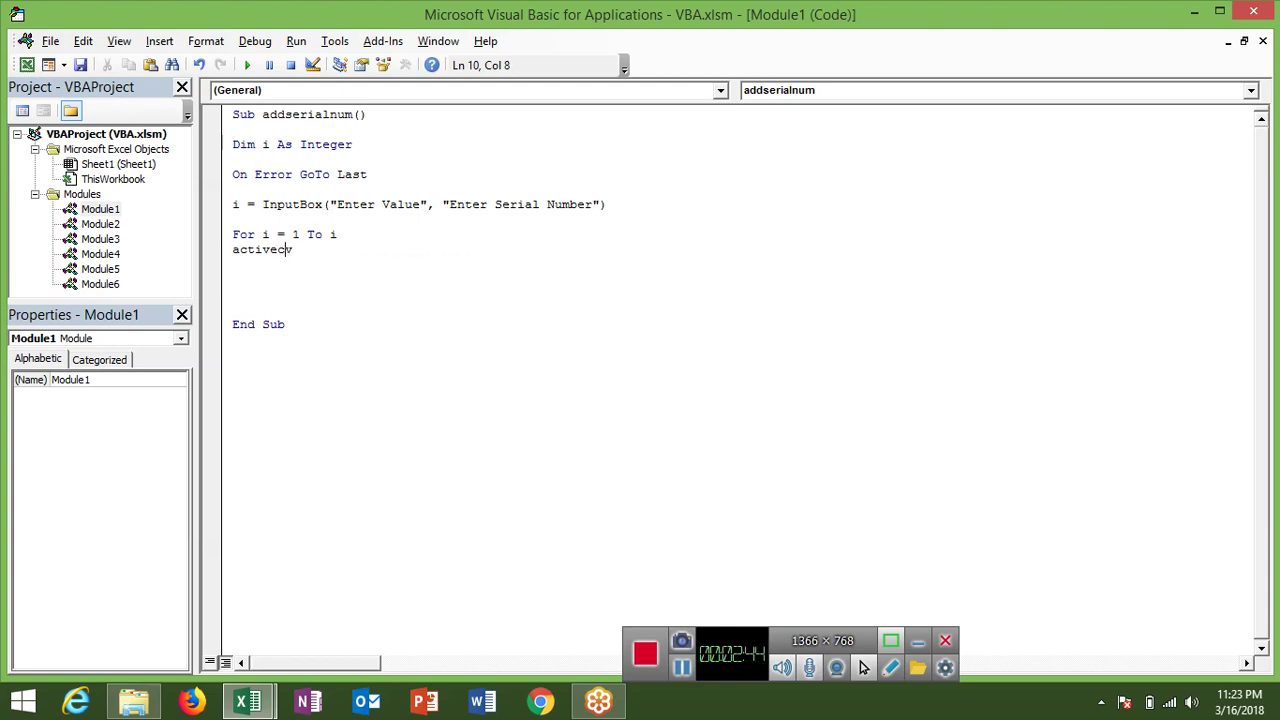
pyautogui.press('BackSpace')
pyautogui.press('BackSpace')
pyautogui.press('BackSpace')
pyautogui.press('BackSpace')
pyautogui.press('BackSpace')
pyautogui.press('BackSpace')
pyautogui.press('BackSpace')
# Write Range("A65000").End(xlUp).Offset(1, 0).Value in the loop body using IntelliSense
pyautogui.write('range')
pyautogui.write('(')
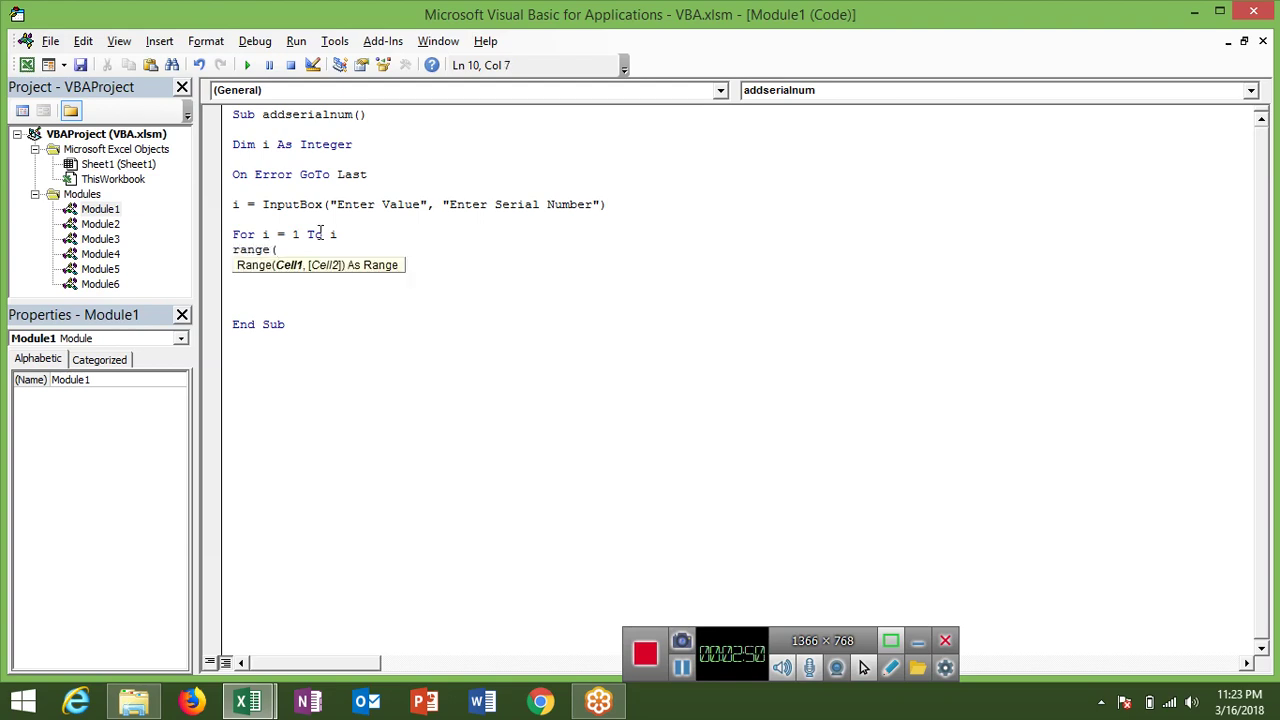
pyautogui.write('"A1')
pyautogui.press('BackSpace')
pyautogui.write('65000"')
pyautogui.write(').end')
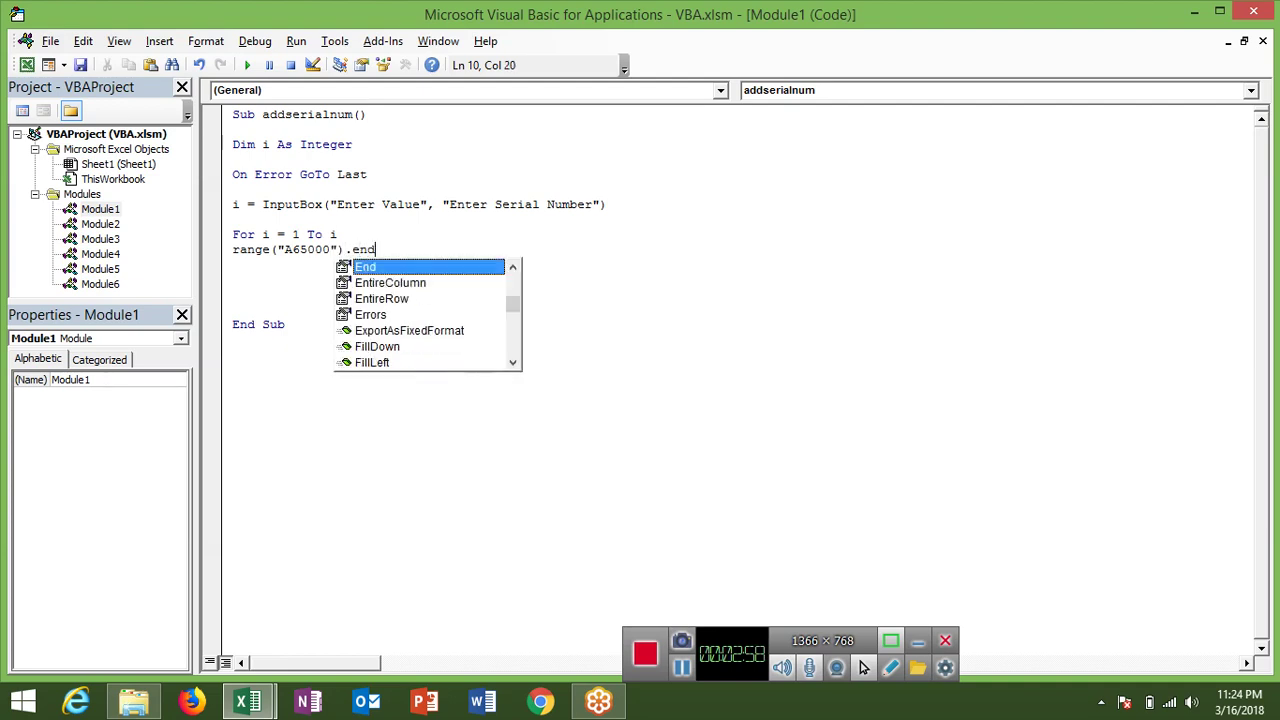
pyautogui.press('Tab')
pyautogui.write('(')
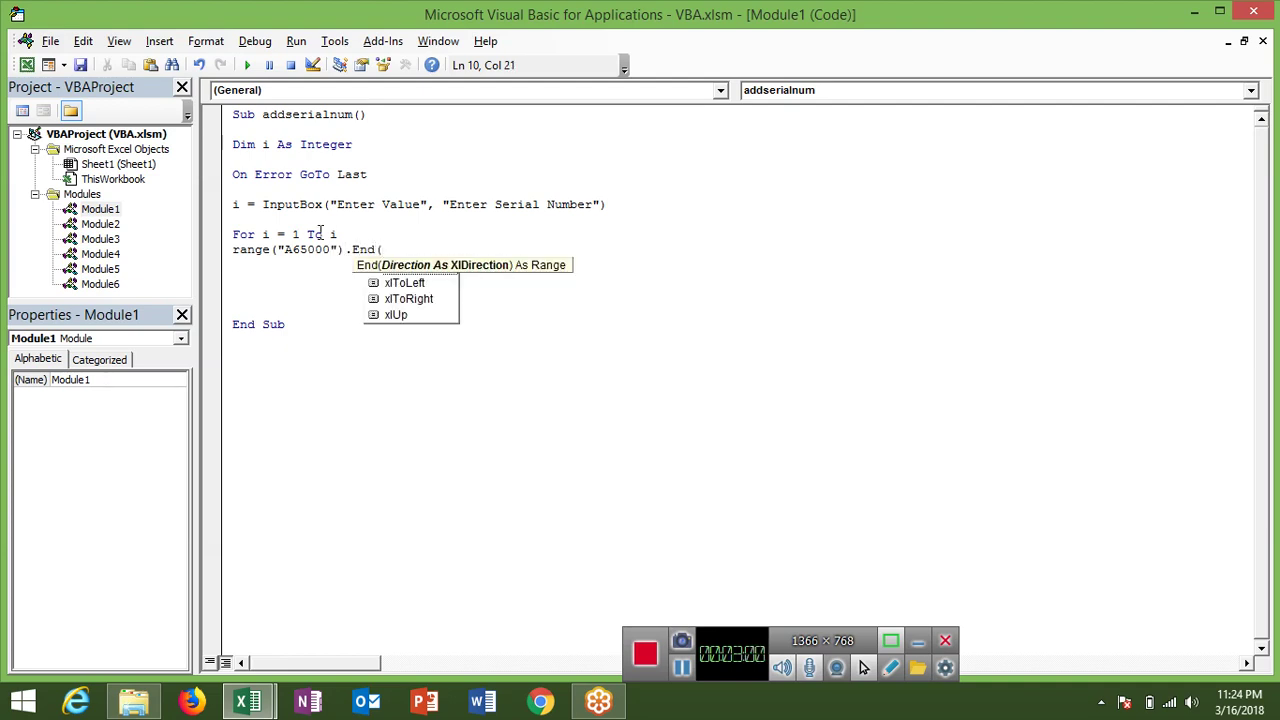
pyautogui.press('Down')
pyautogui.press('Down')
pyautogui.press('Down')
pyautogui.press('Down')
pyautogui.press('Tab')
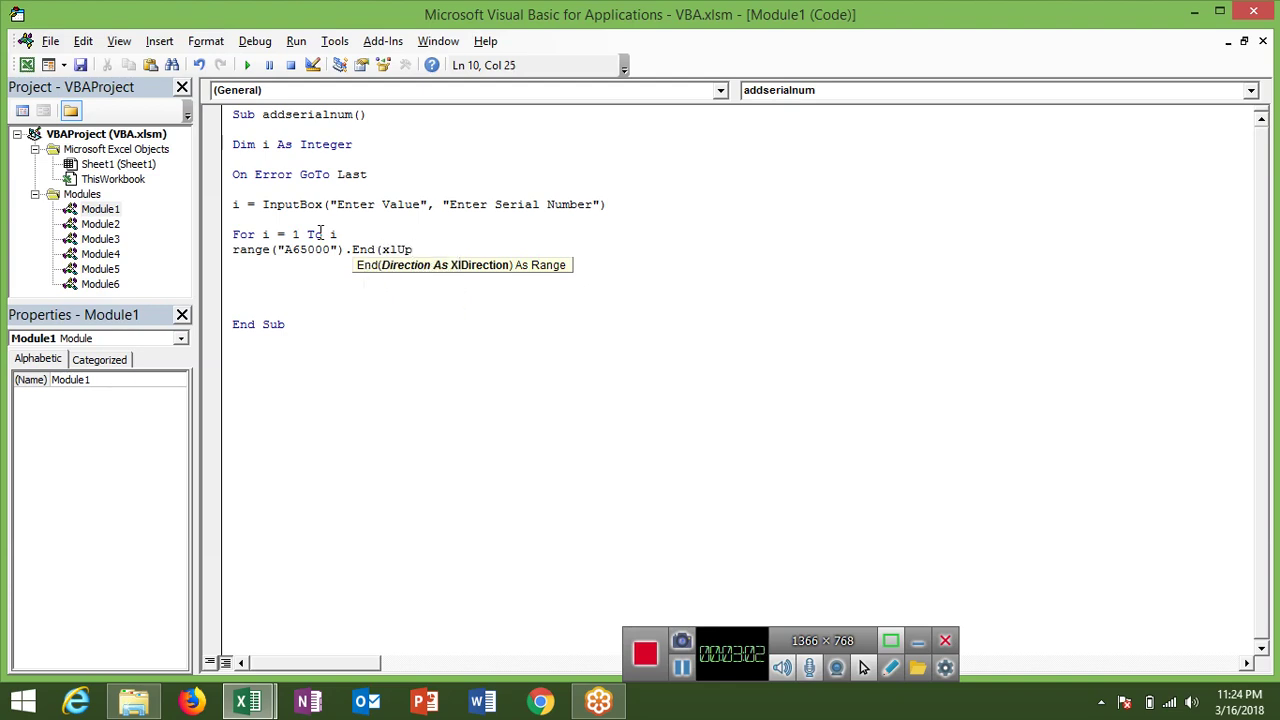
pyautogui.write(').')
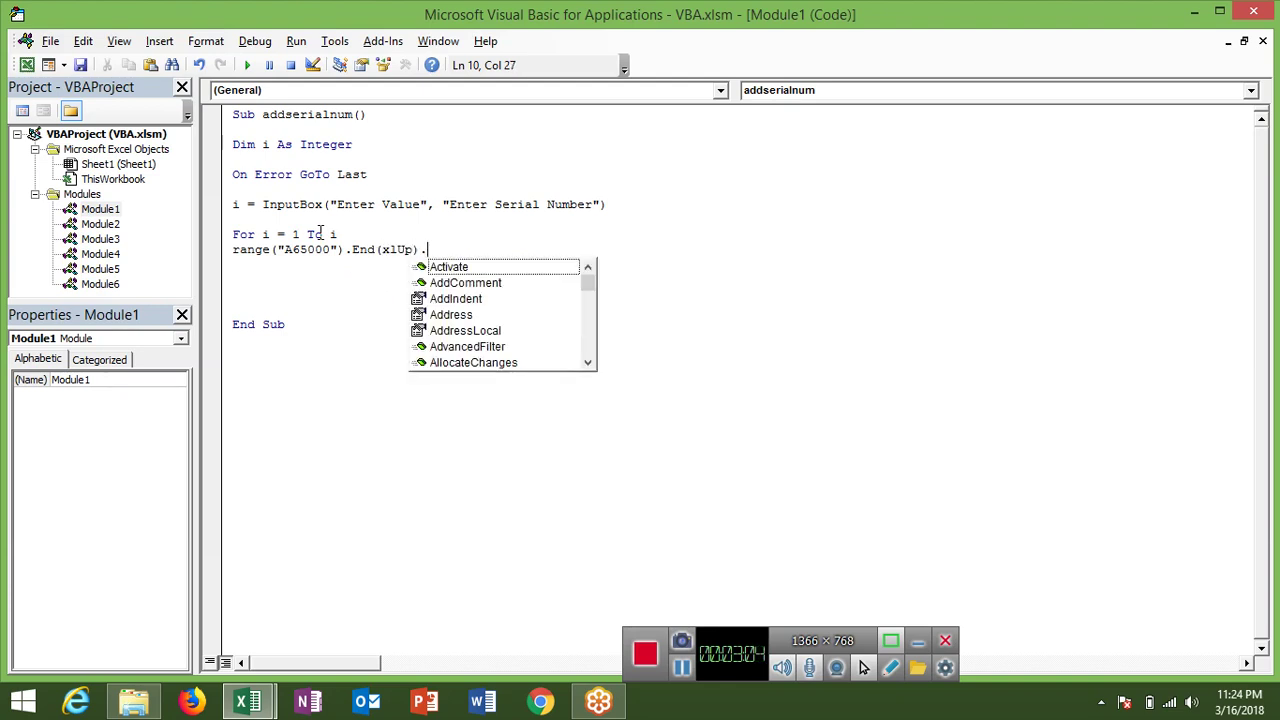
pyautogui.write('Of')
pyautogui.press('Tab')
pyautogui.write('(')
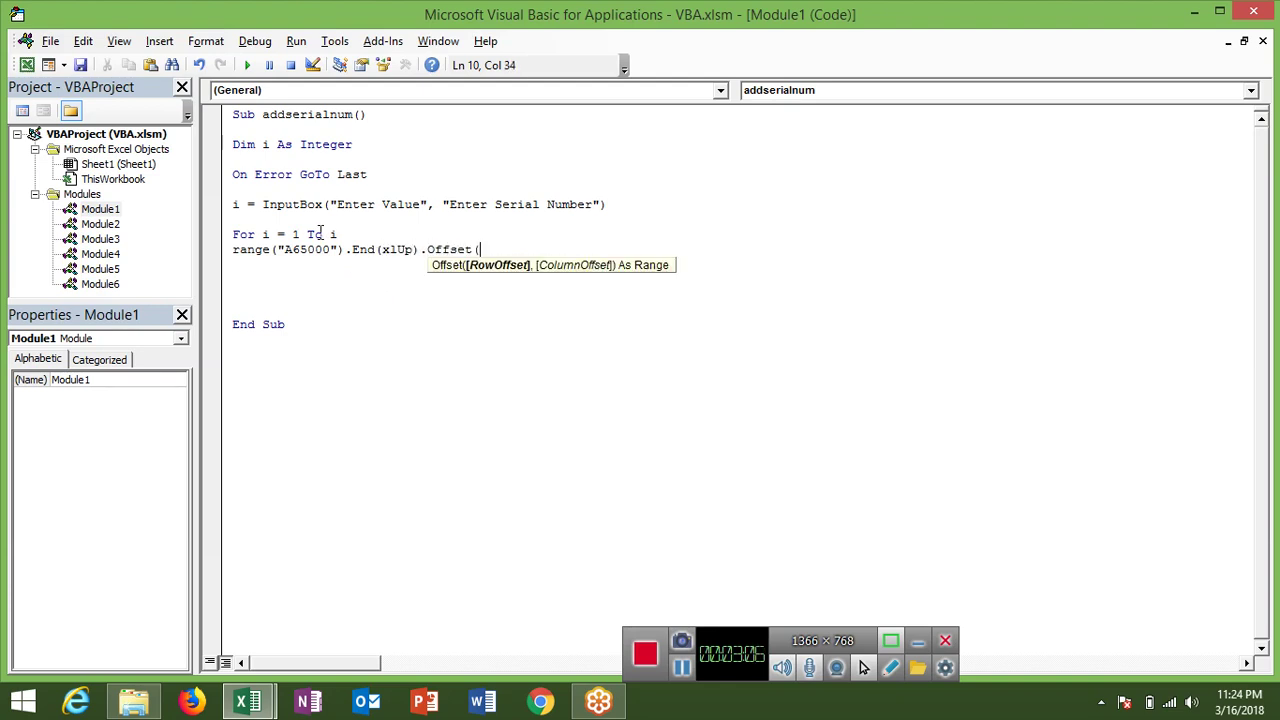
pyautogui.write('1,0')
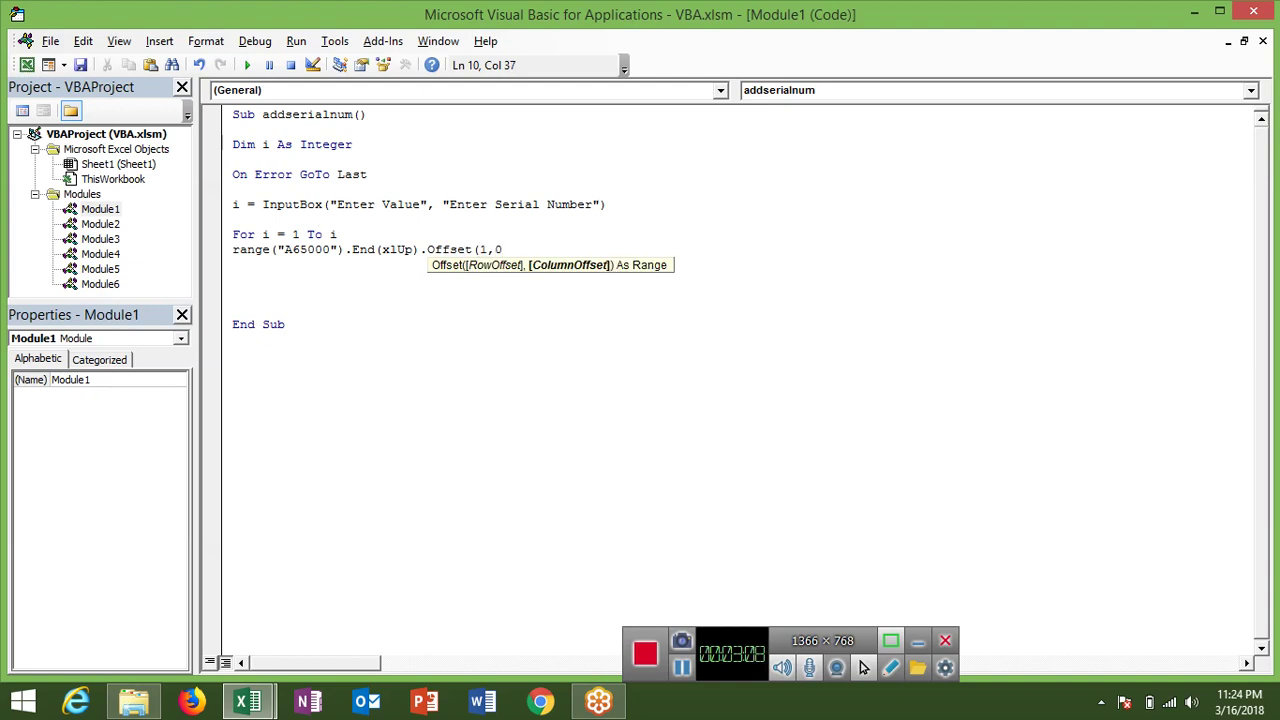
pyautogui.write(').v')
pyautogui.press('Tab')
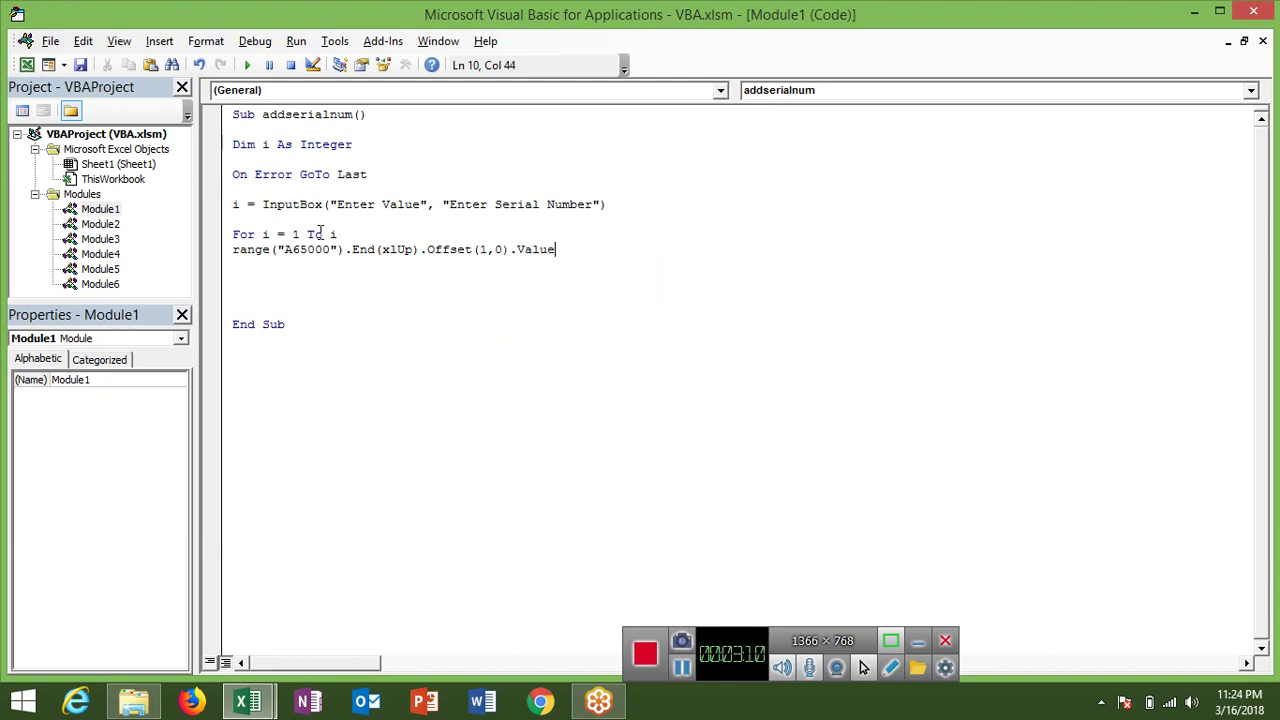
# Assign i to that cell and close the loop with Next i
pyautogui.write('=')
pyautogui.write('i')
pyautogui.press('Return')
pyautogui.press('Return')
pyautogui.write('xt ')
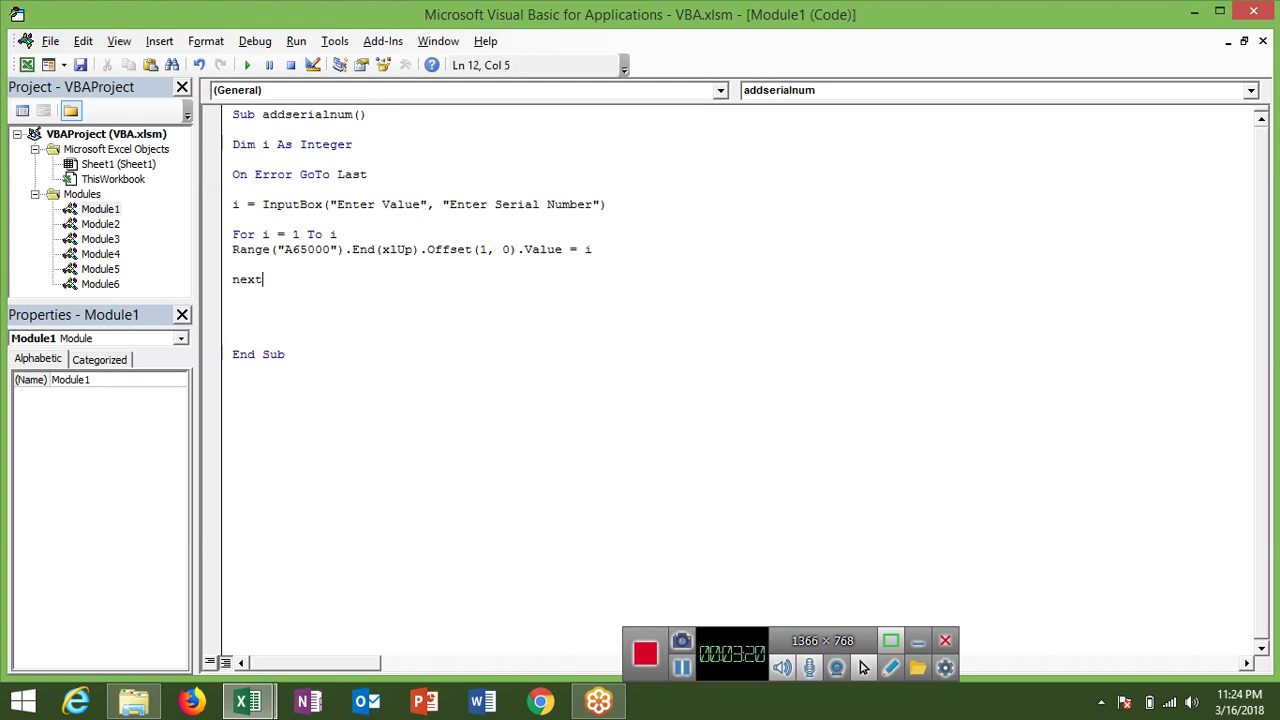
pyautogui.write('i')
pyautogui.press('Return')
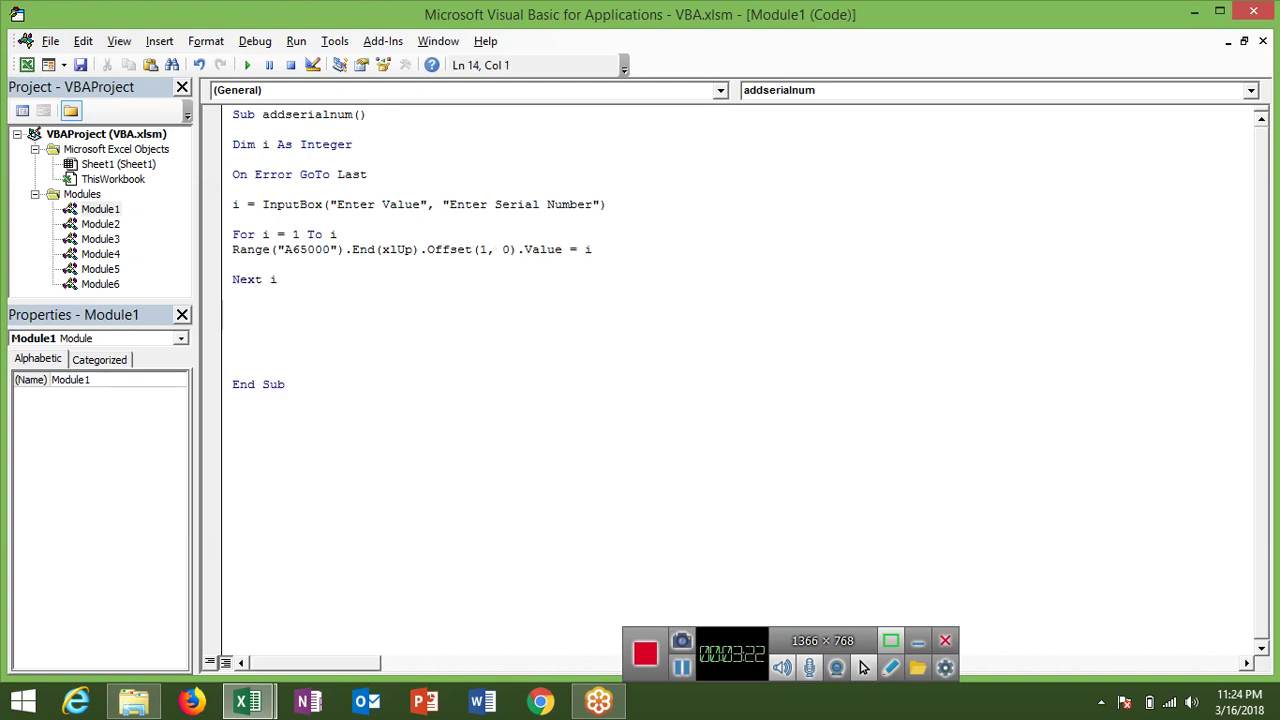
# Add a last: Exit Sub line after Next i, replacing the stray quote with a colon
pyautogui.write('las')
pyautogui.write('t')
pyautogui.write('"exit')
pyautogui.write(' sub')
pyautogui.press('Left')
pyautogui.click(255, 309)
pyautogui.press('Right')
pyautogui.press('Delete')
pyautogui.write(':')
pyautogui.press('Down')
pyautogui.press('Down')
# Check the Excel workbook, then return and place the cursor inside the macro
pyautogui.hotkey('alt', 'F11')
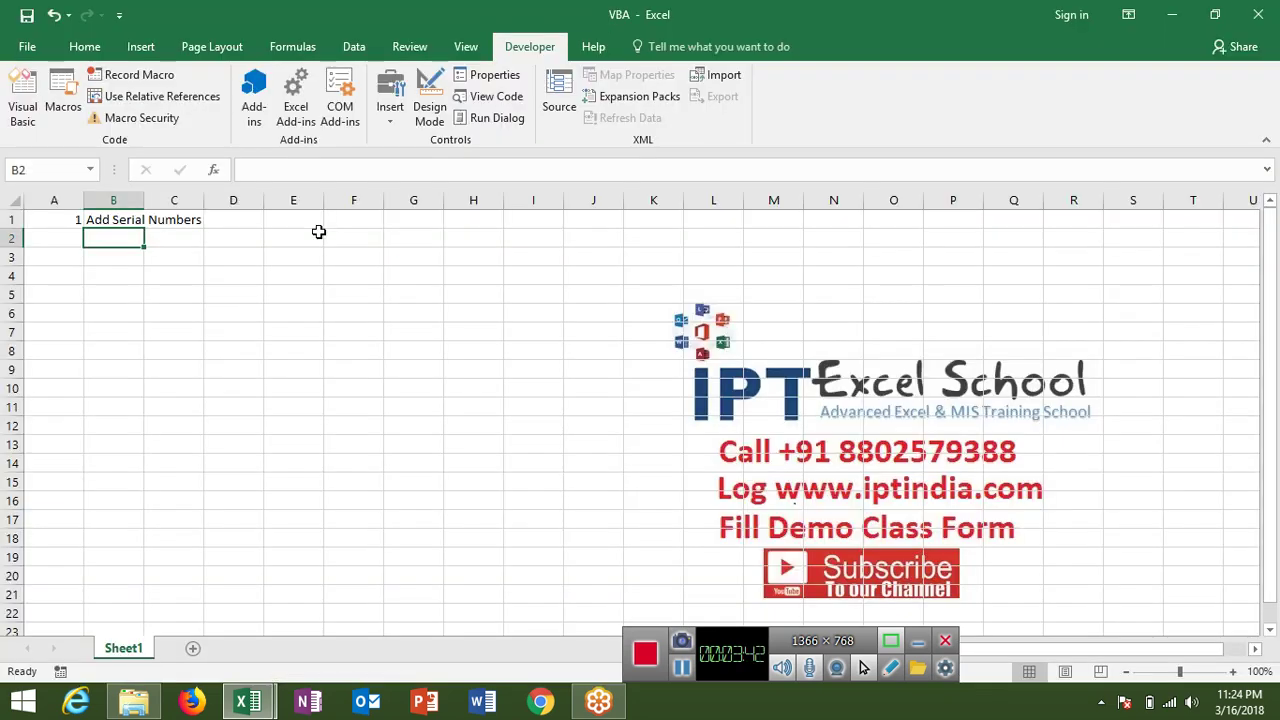
pyautogui.hotkey('alt', 'F11')
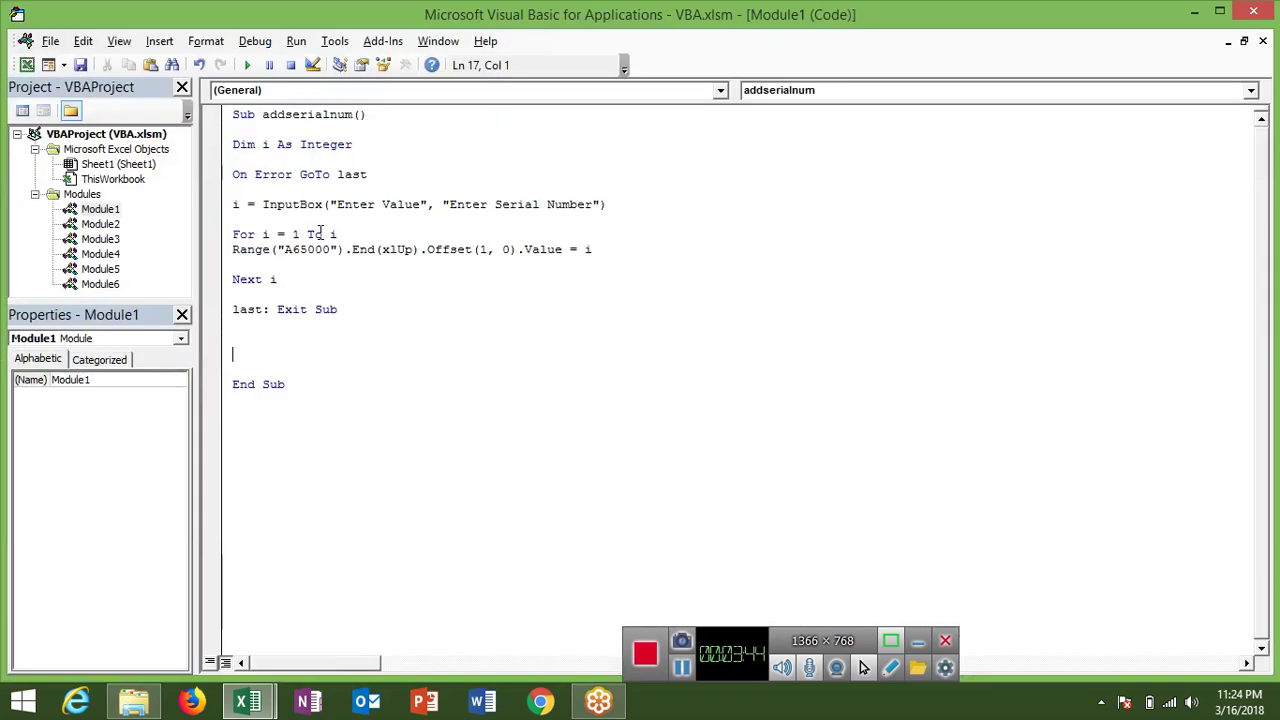
pyautogui.click(314, 220)
# Run the addserialnum macro and enter 10 as the count
pyautogui.click(247, 65)
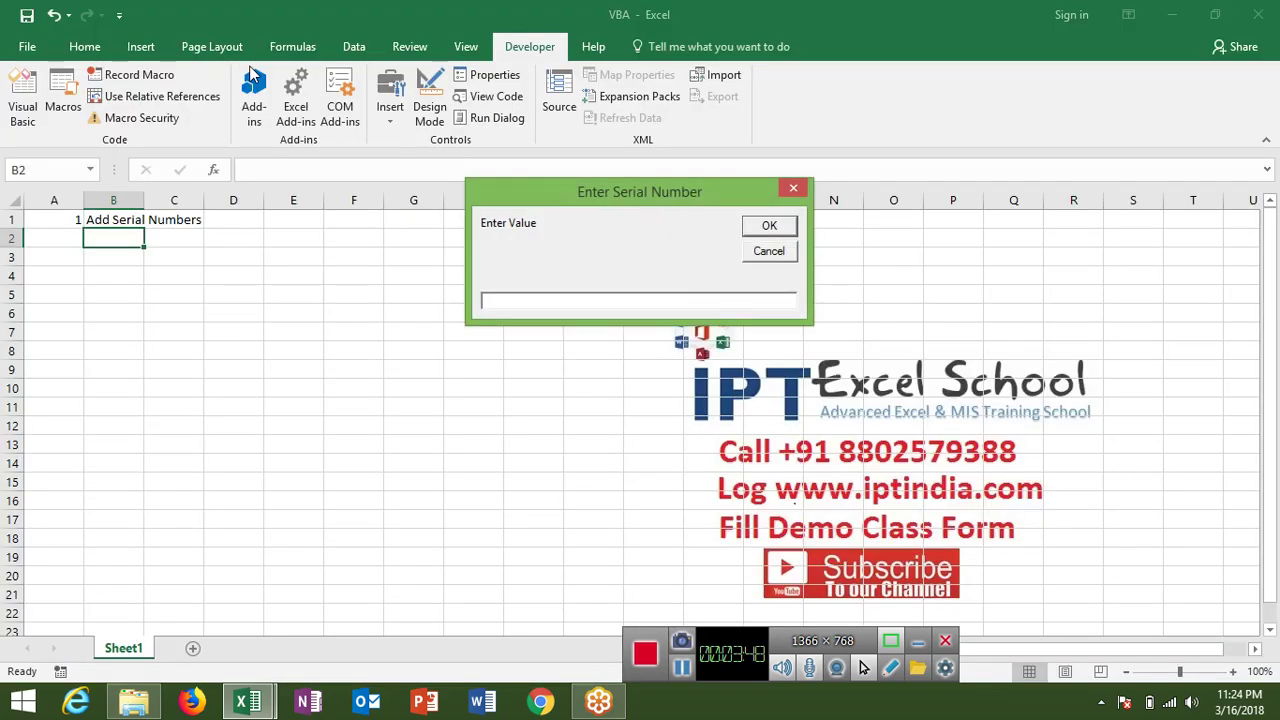
pyautogui.write('10')
pyautogui.click(769, 227)
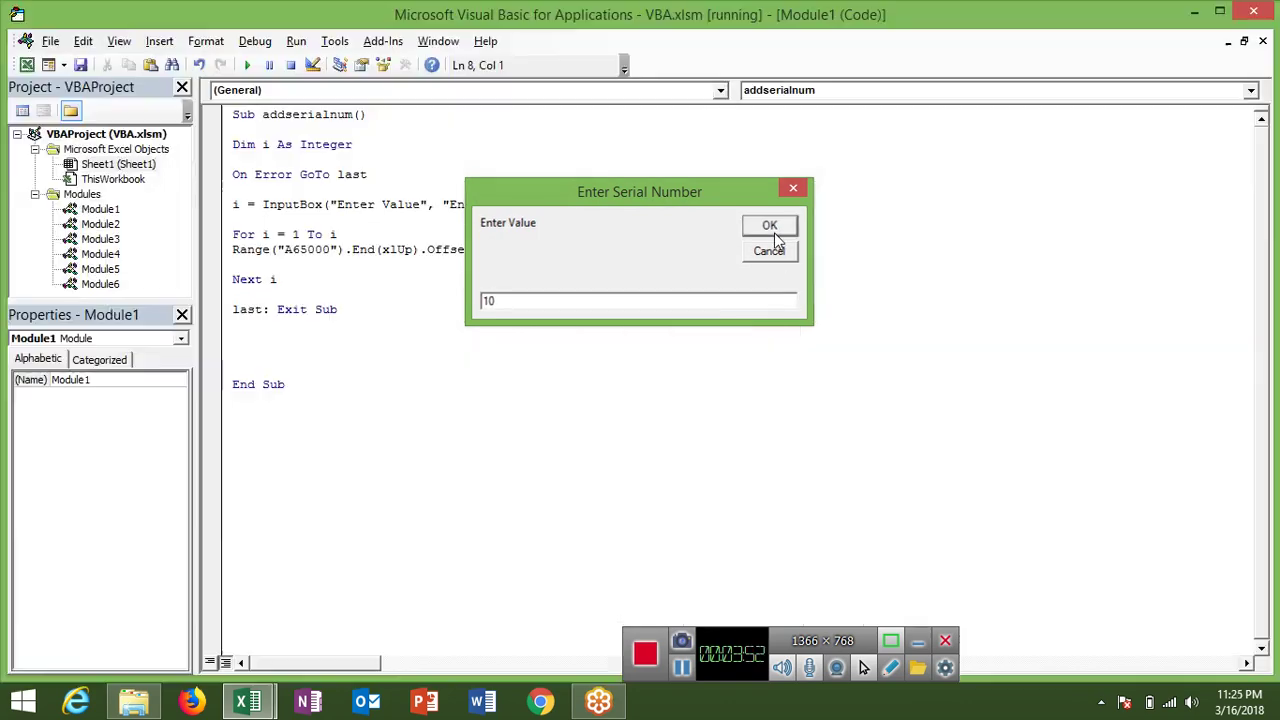
# Select the serial numbers 1 through 10 filled in A2:A11 of Sheet1
pyautogui.hotkey('alt', 'Tab')
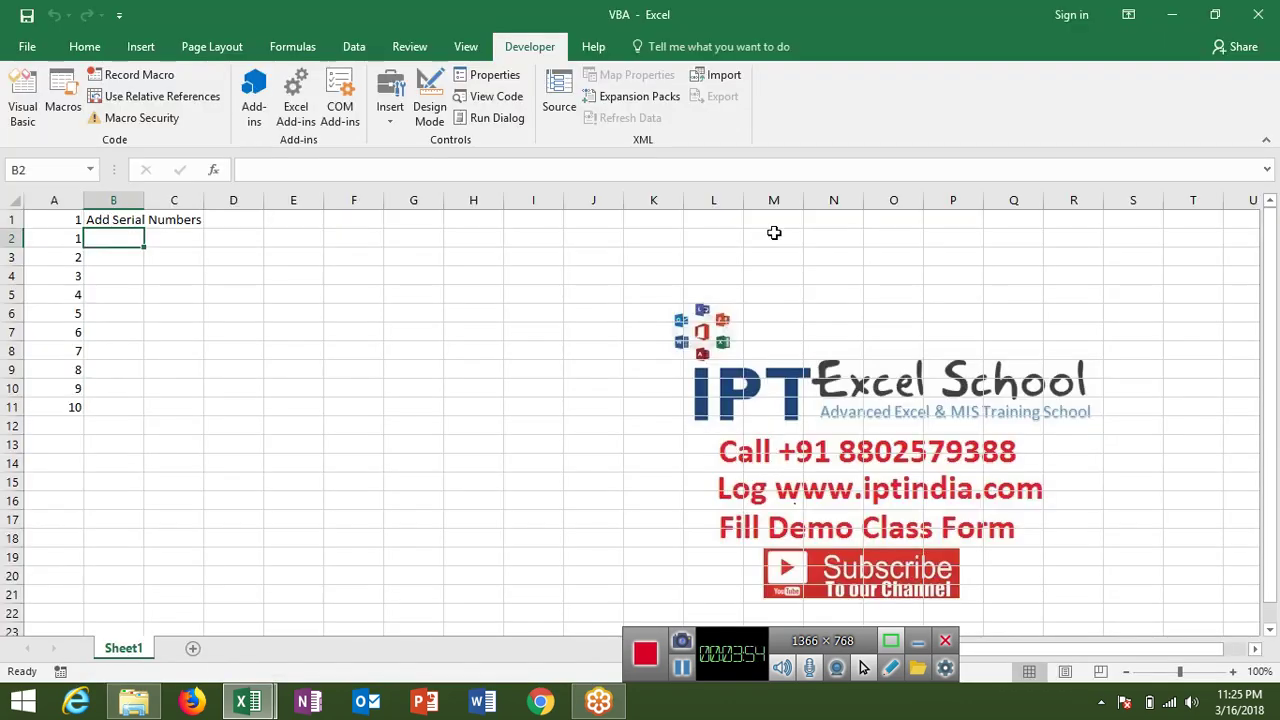
pyautogui.press('Left')
pyautogui.hotkey('ctrl', 'shift', 'Down')
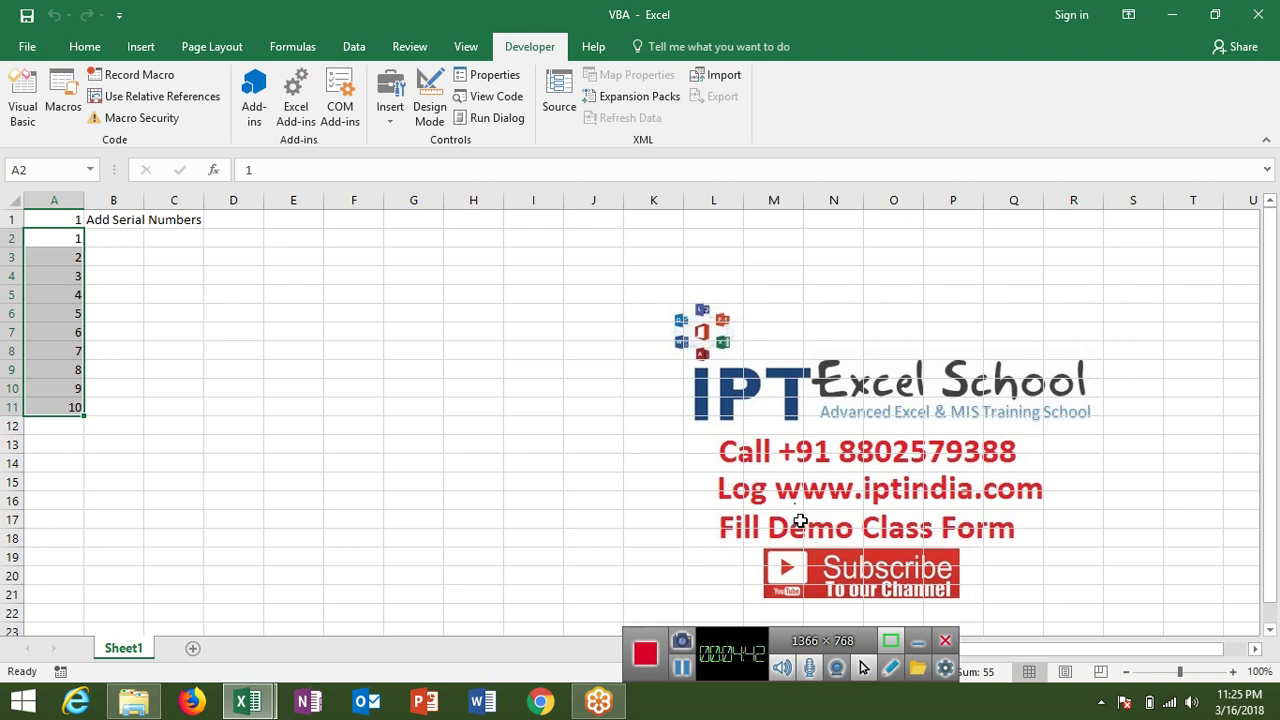
pyautogui.click(643, 668)
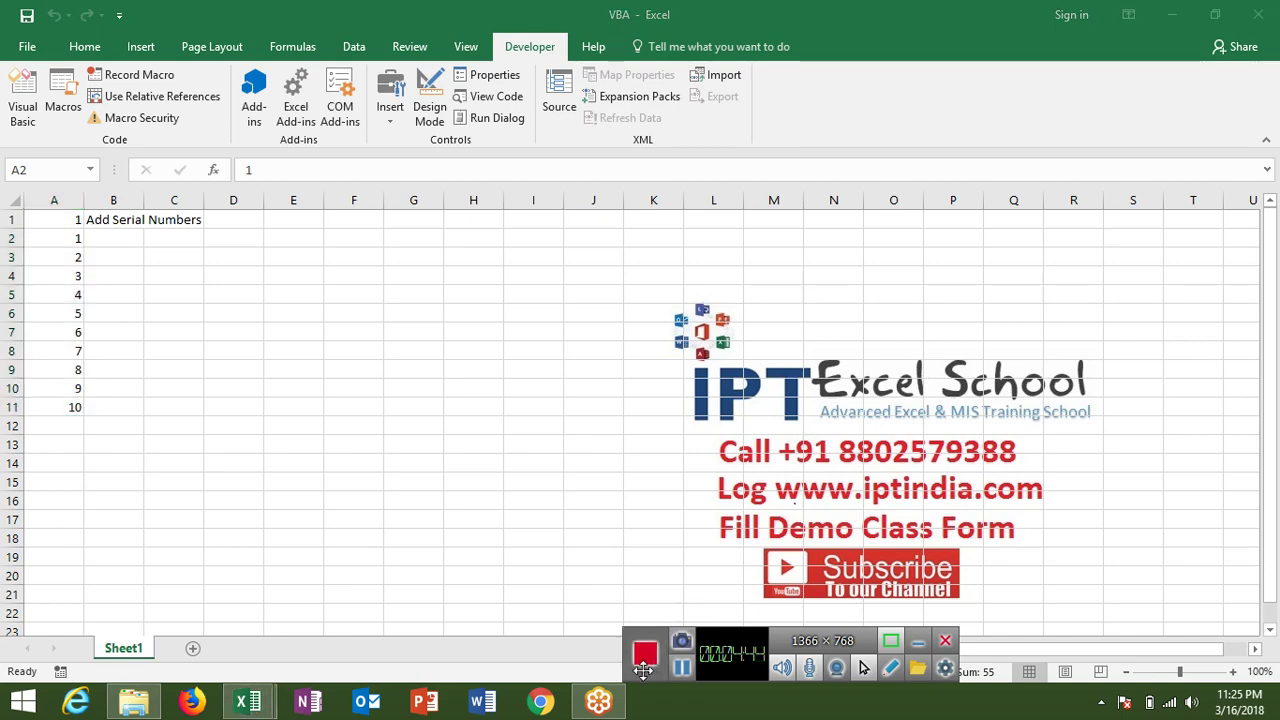